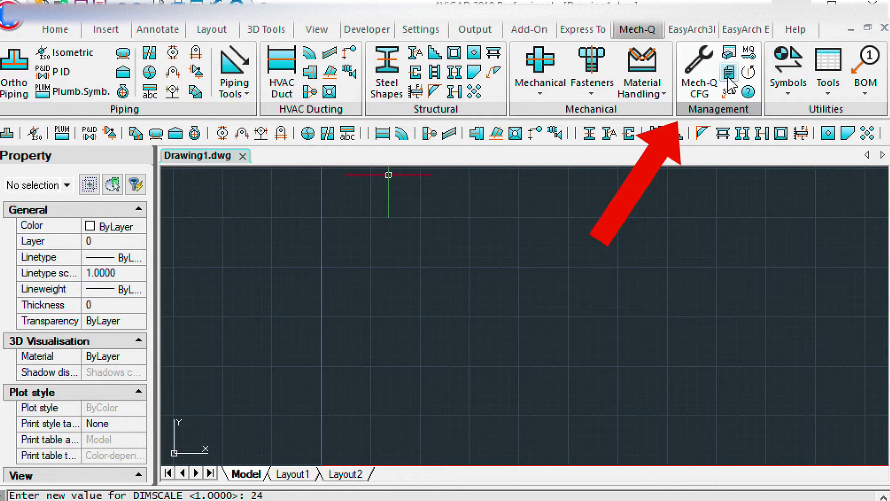
click(730, 92)
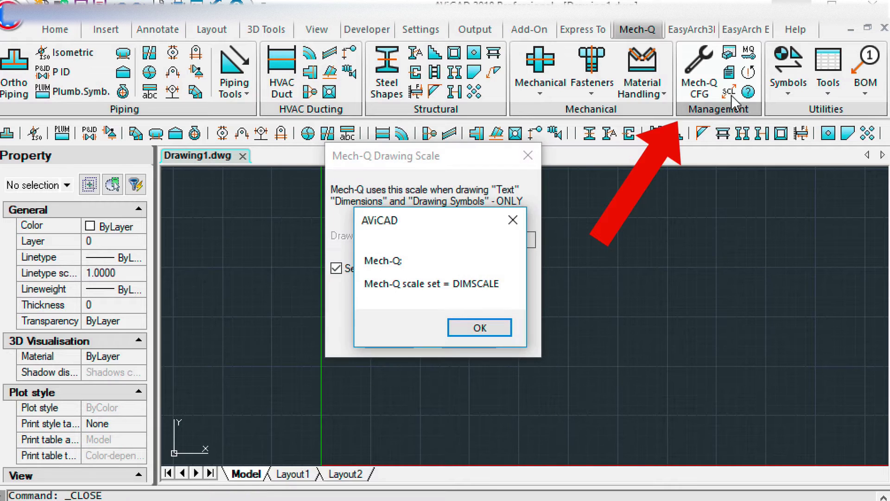
click(480, 327)
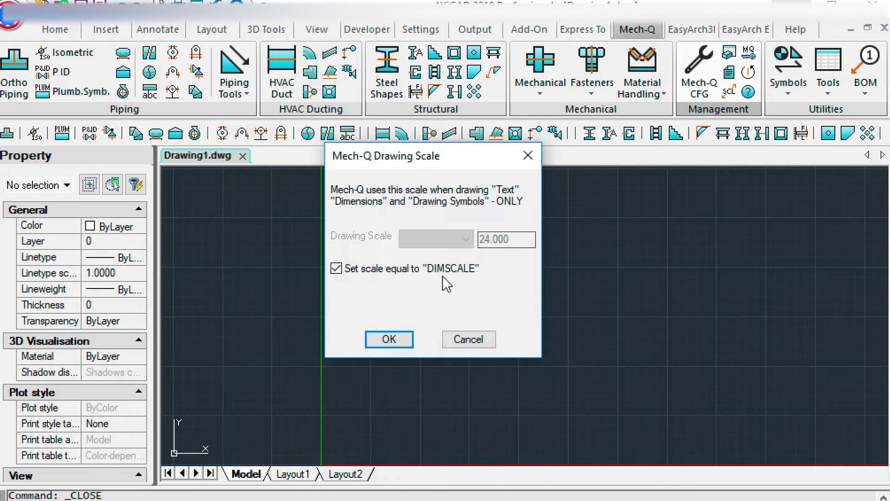
click(527, 154)
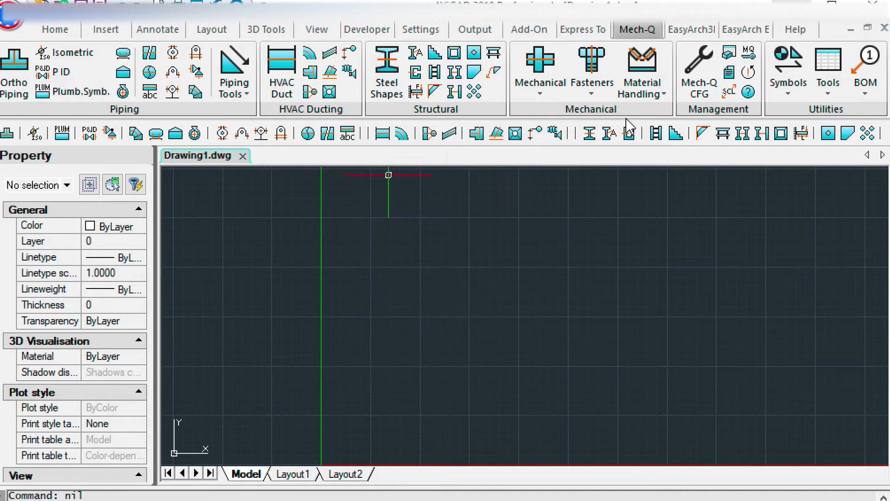
click(703, 83)
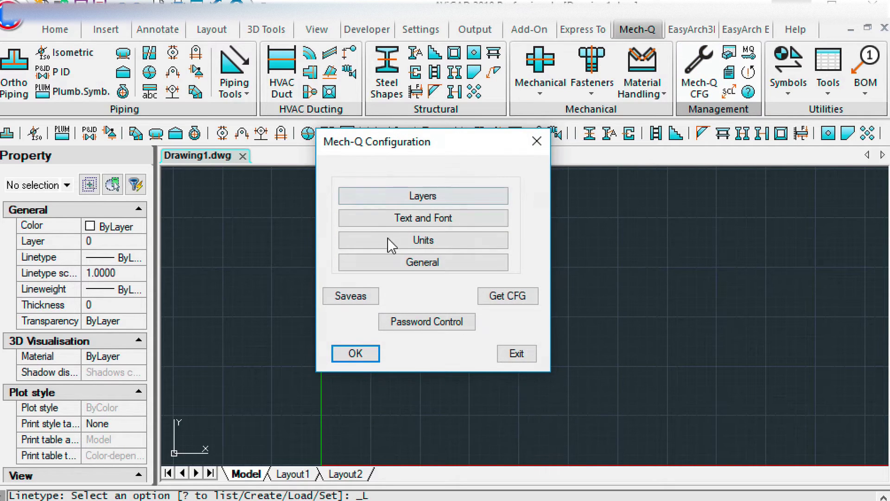
click(426, 242)
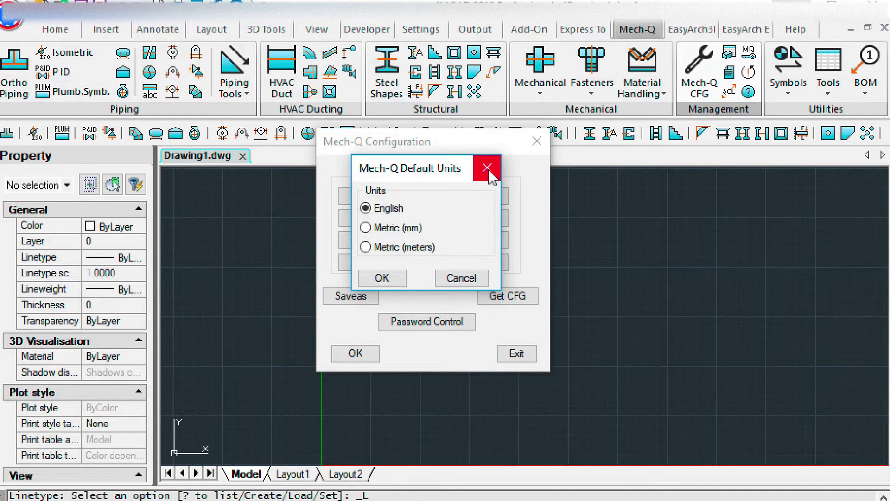
click(488, 169)
click(516, 356)
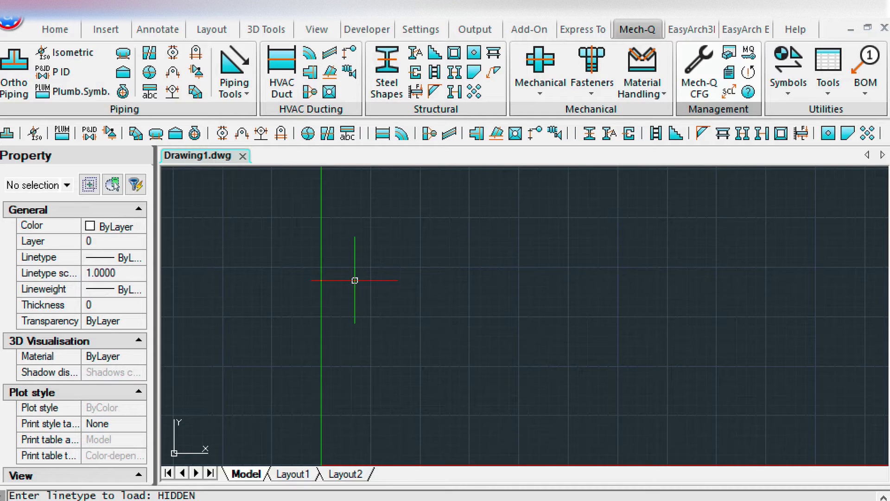
key(Escape)
text(D)
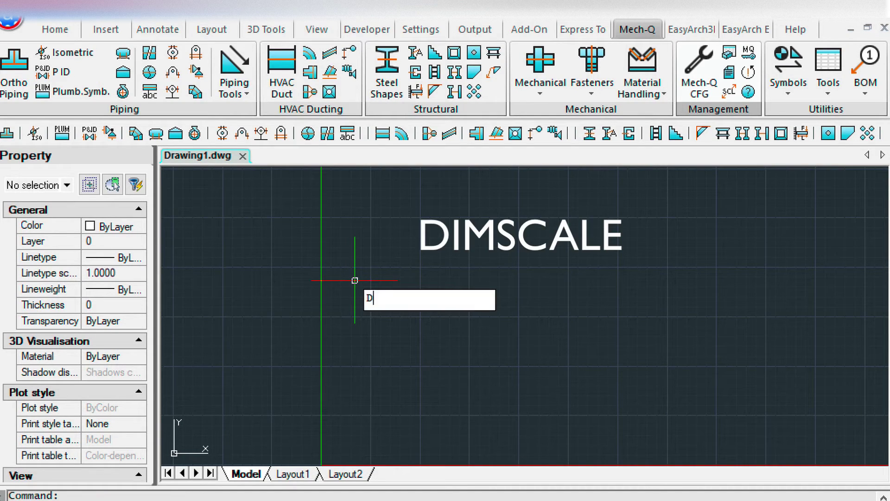
text(IMSCALE)
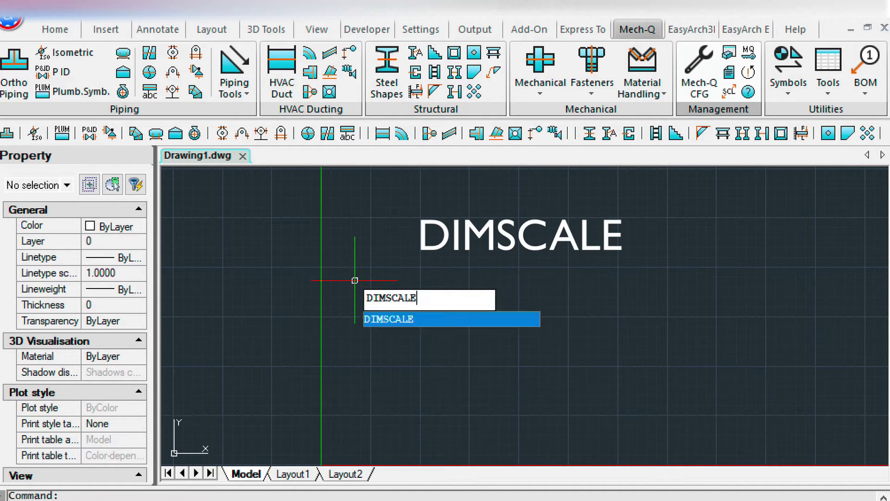
key(Return)
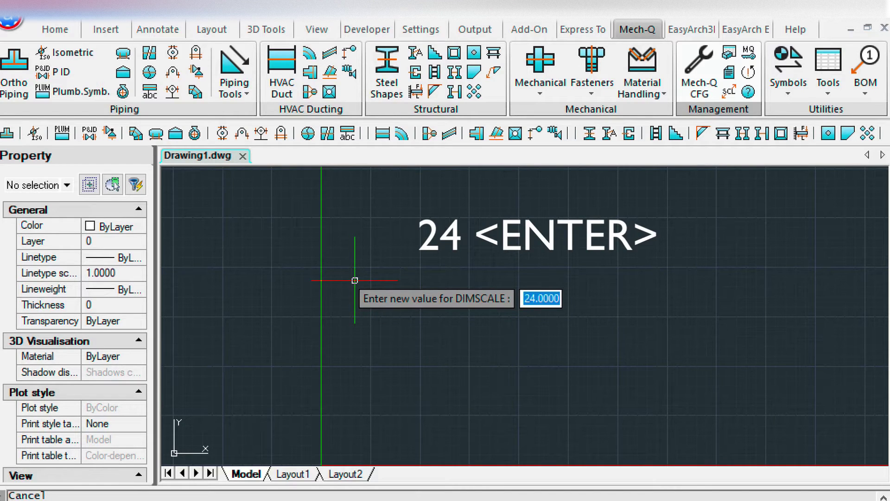
text(24)
key(Return)
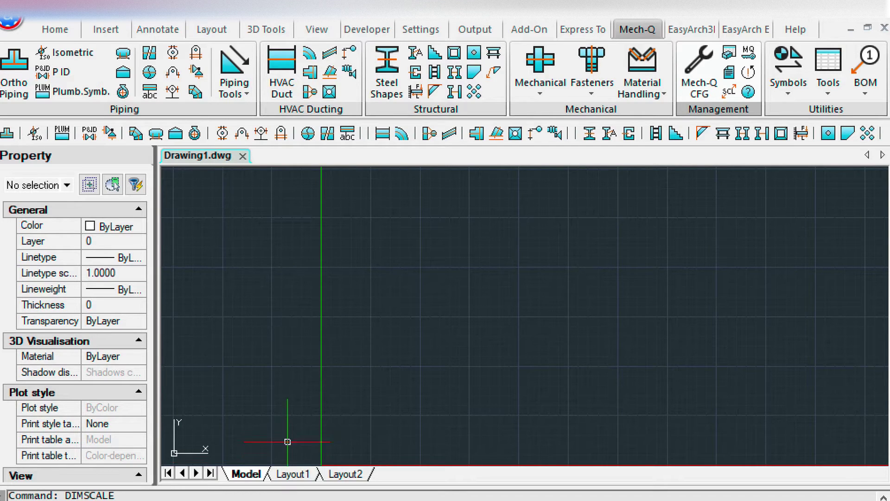
Create a new drawing from the Desktop's Plotting.dwt template, showing its 11x17 title-block layout
click(46, 17)
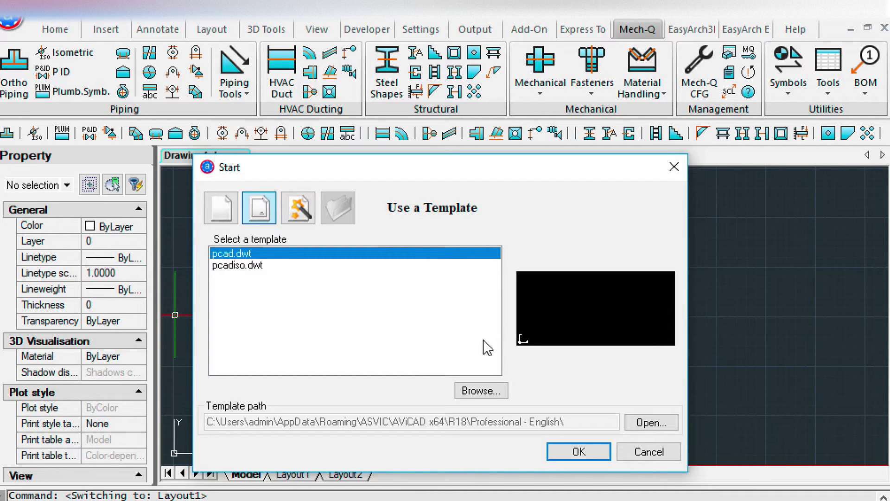
click(477, 390)
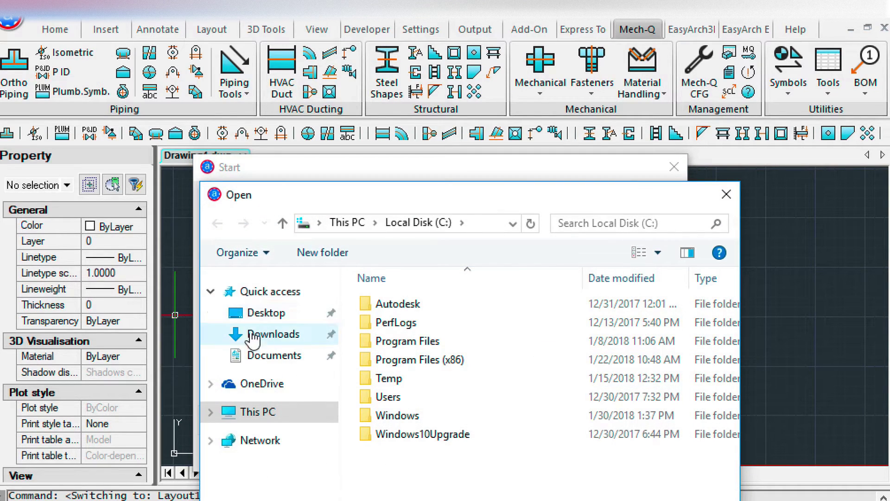
click(296, 312)
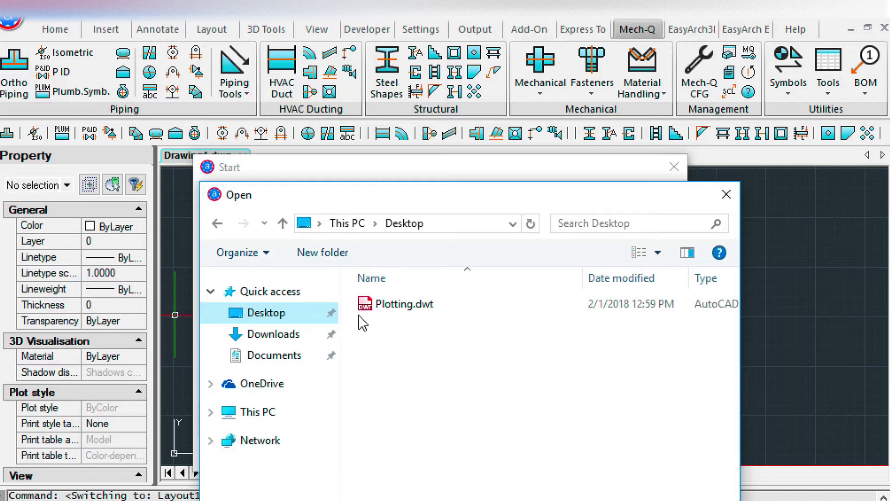
click(402, 308)
key(Return)
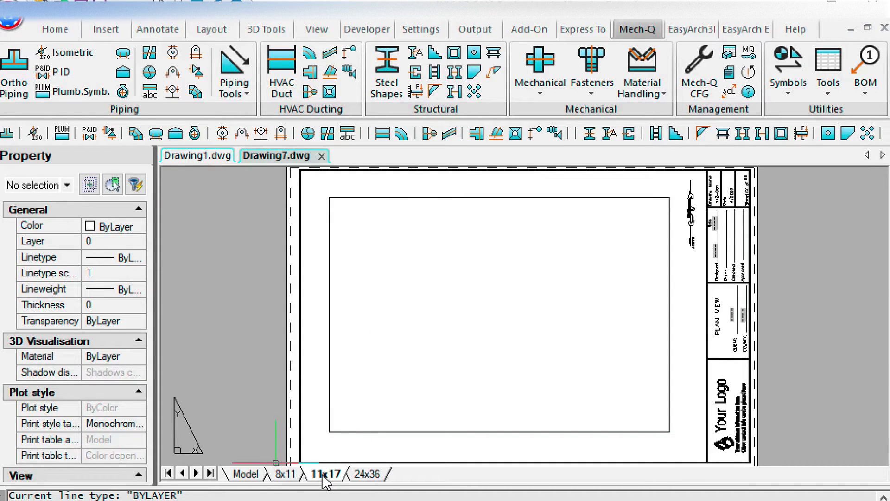
On the 24x36 layout, activate model space in the viewport and abandon a 1/24xp zoom
click(369, 474)
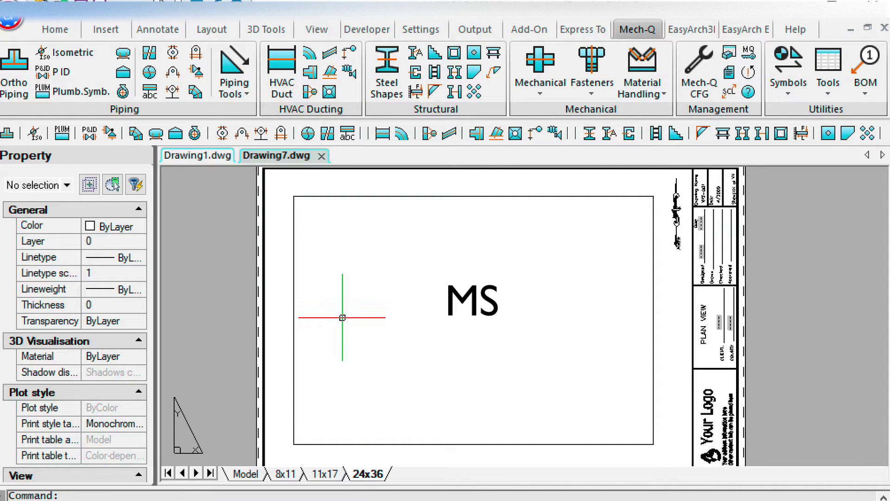
text(MS)
key(Return)
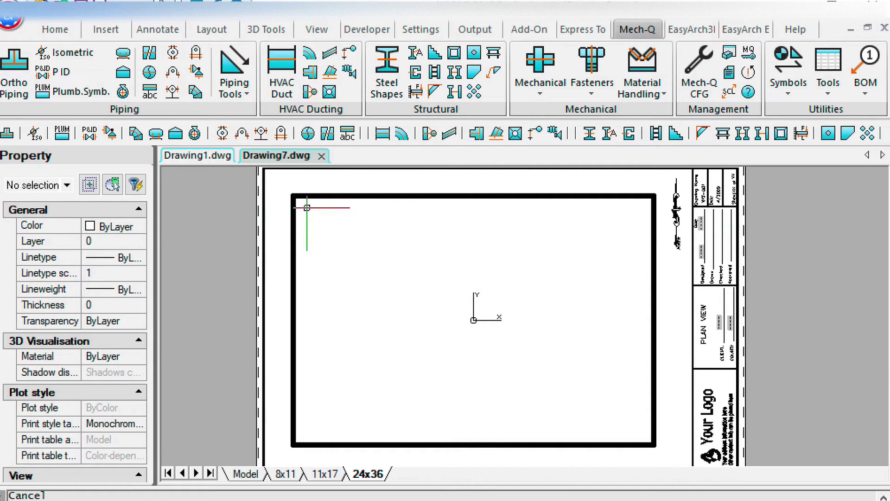
text(Z)
key(Return)
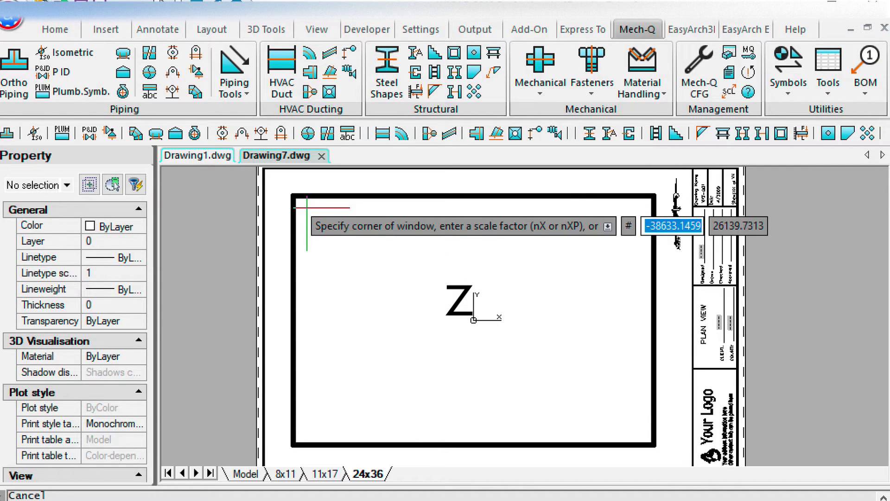
text(1/24xp)
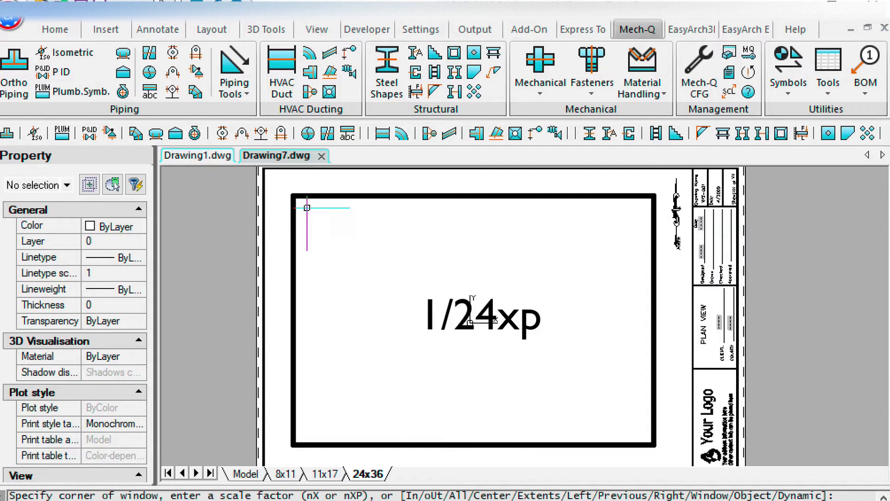
key(Escape)
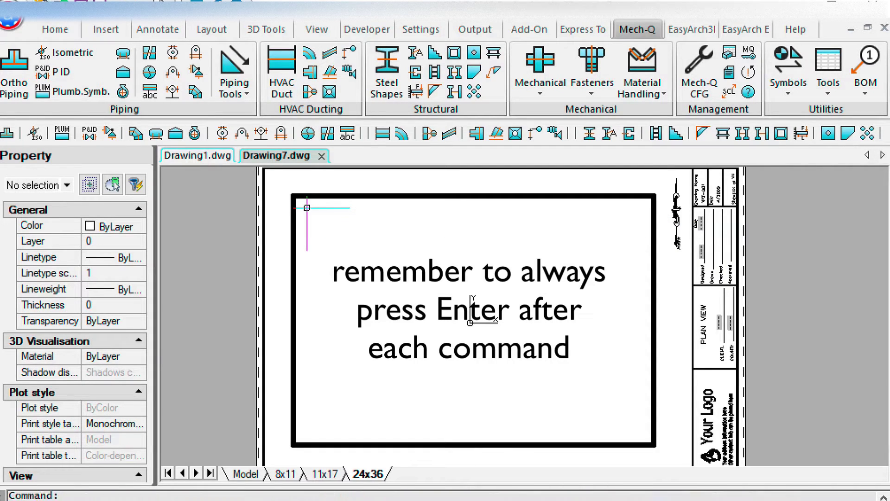
Draw a rectangle along the sheet frame's inner border, then return to model space to zoom
text(rec)
key(Return)
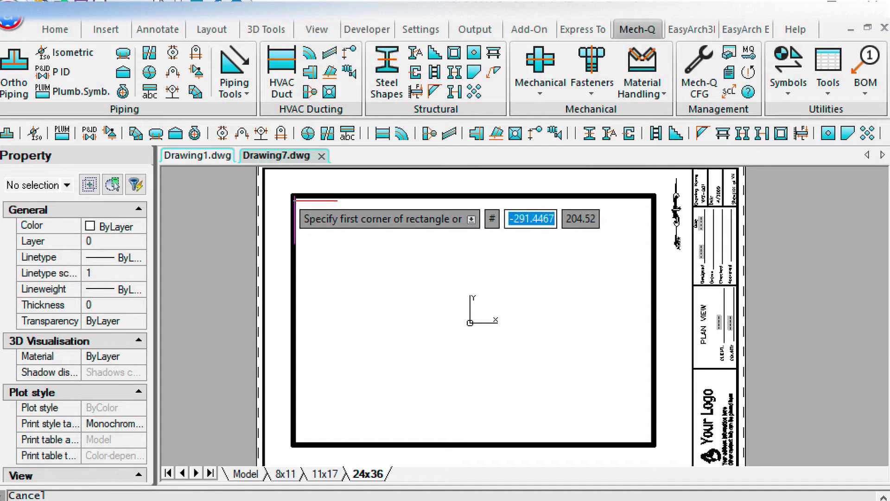
click(297, 200)
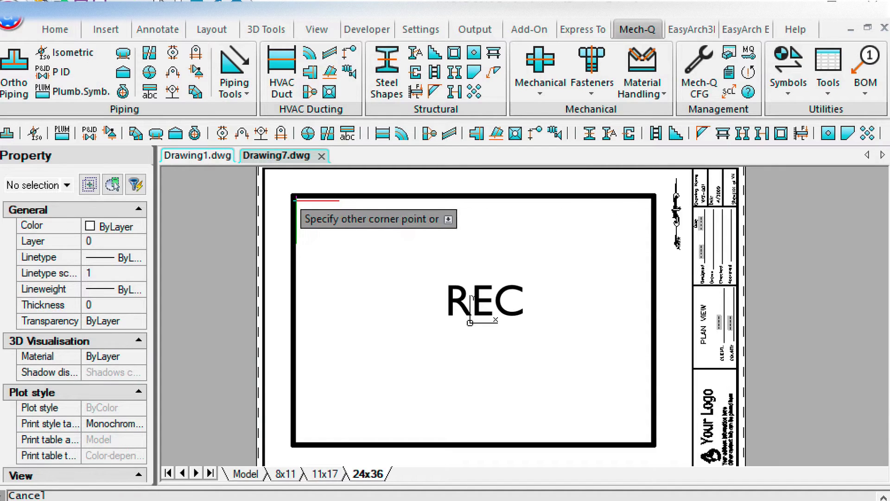
click(649, 436)
key(Return)
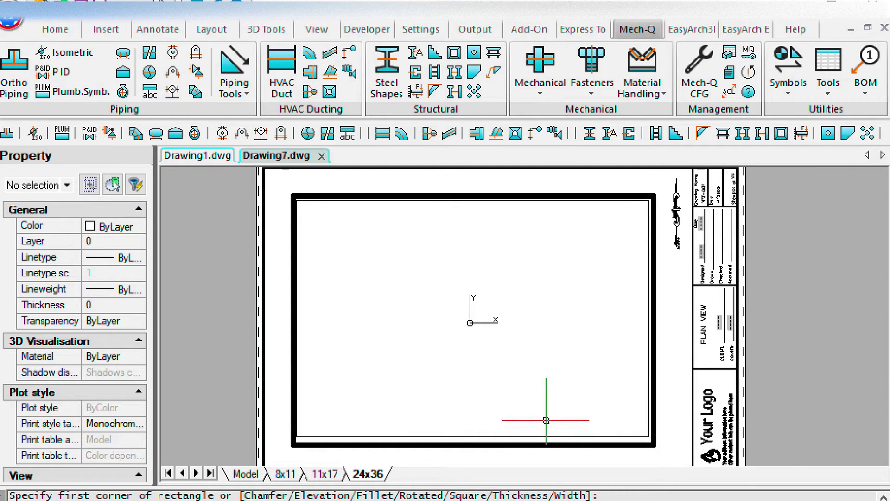
click(258, 474)
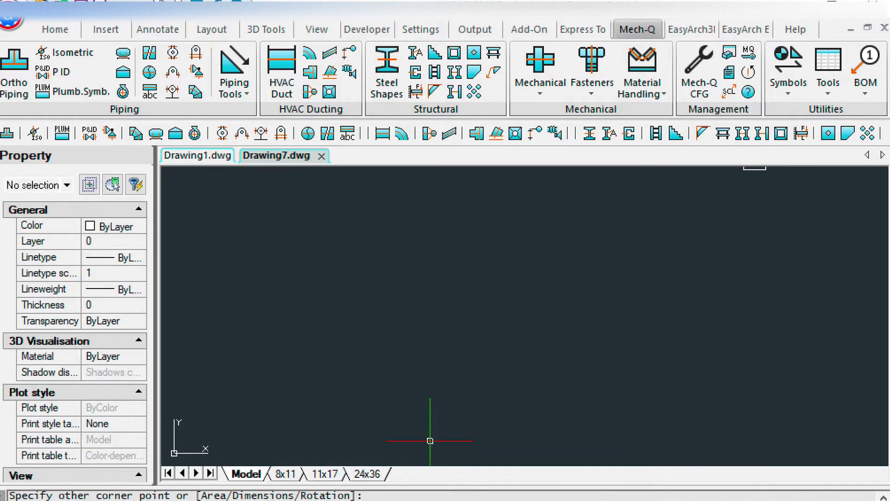
key(Escape)
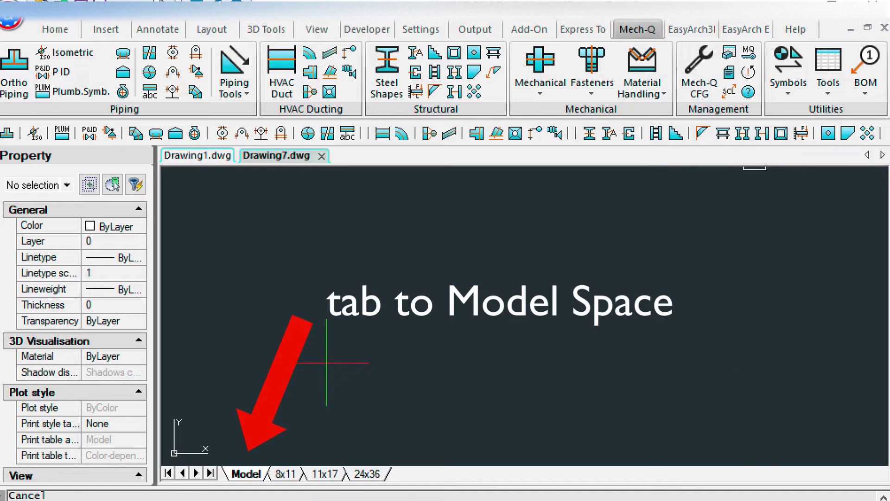
text(Z)
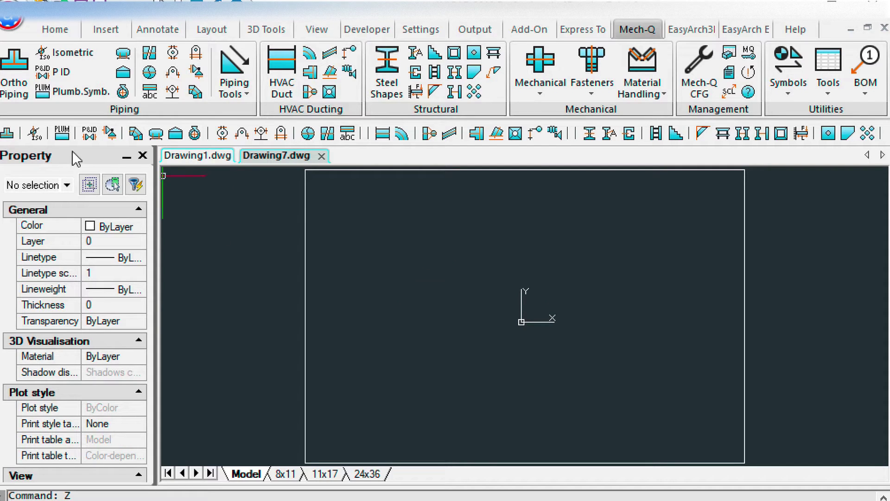
Open the Mech-Q isometric pipe utility and confirm a 0.03 welding node diameter
click(34, 133)
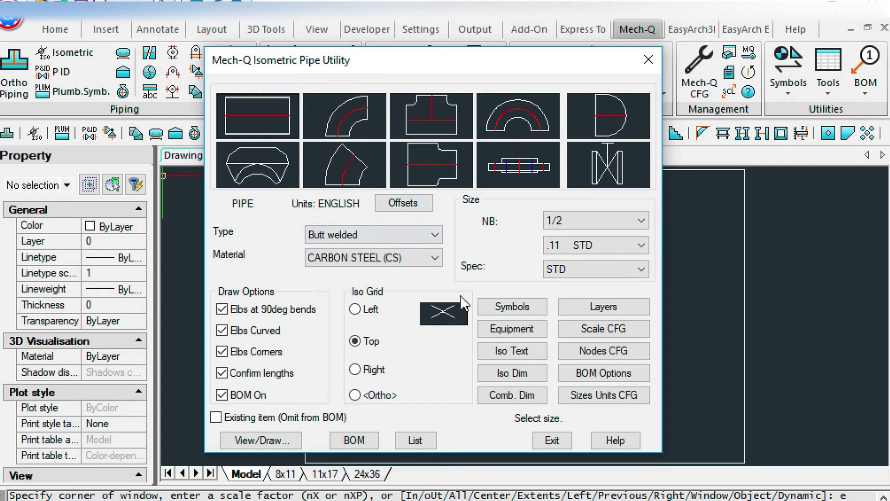
click(616, 360)
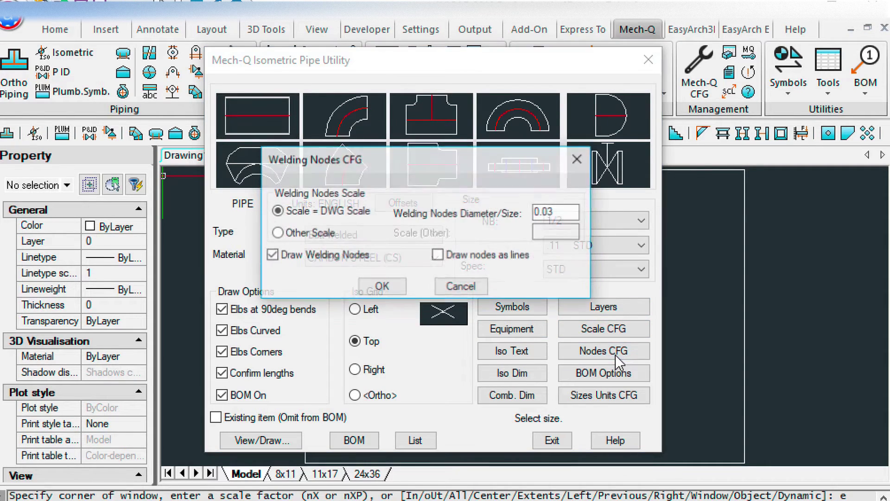
click(560, 213)
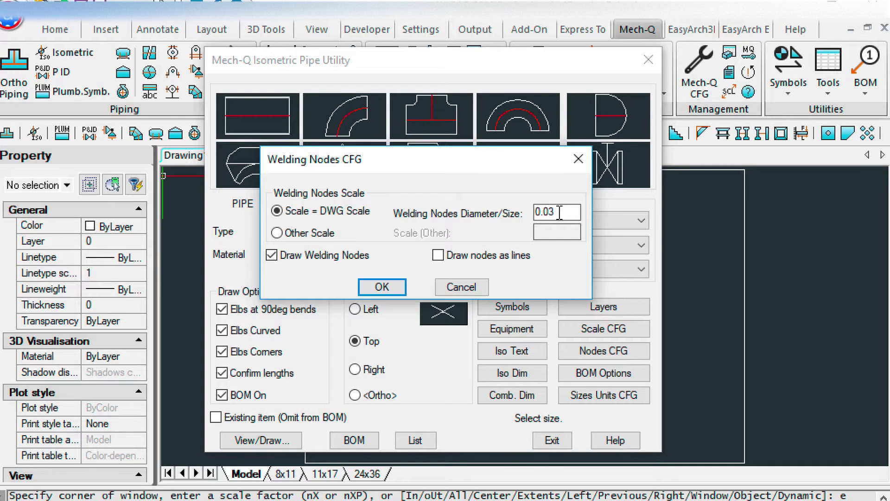
click(382, 286)
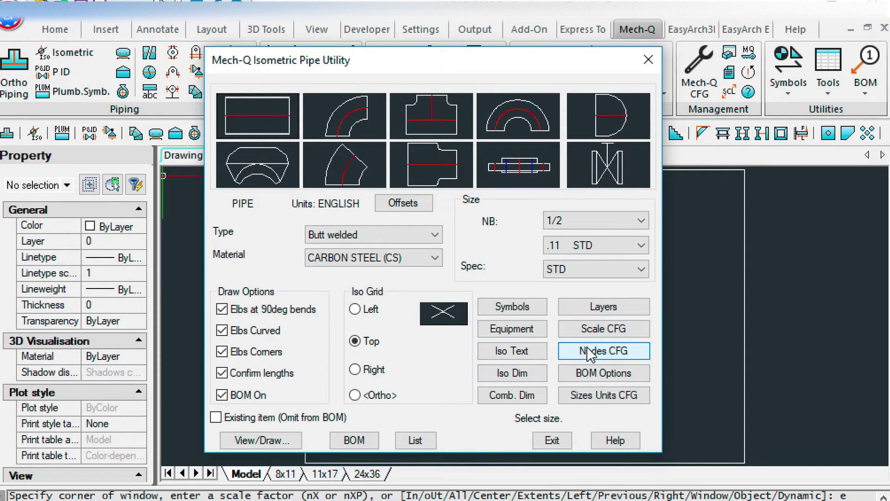
Make each pipe a unique BOM item, toggle confirm lengths, and select the Left iso plane
click(591, 373)
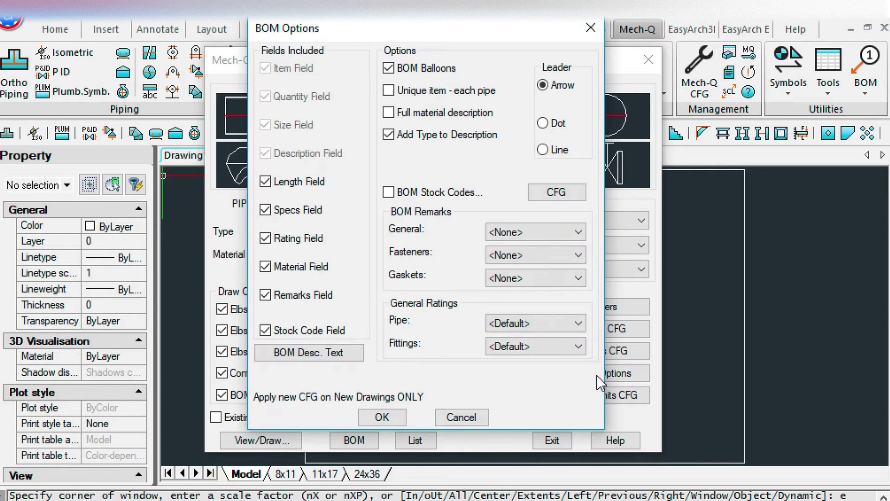
click(389, 91)
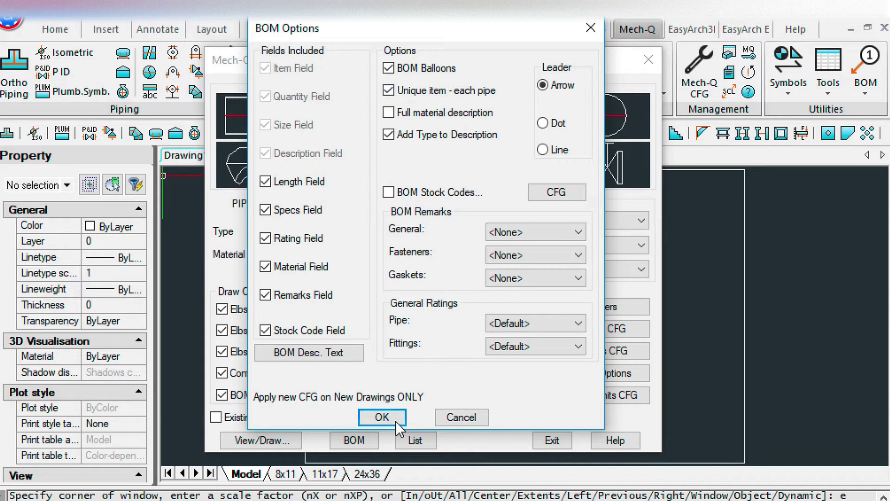
click(394, 419)
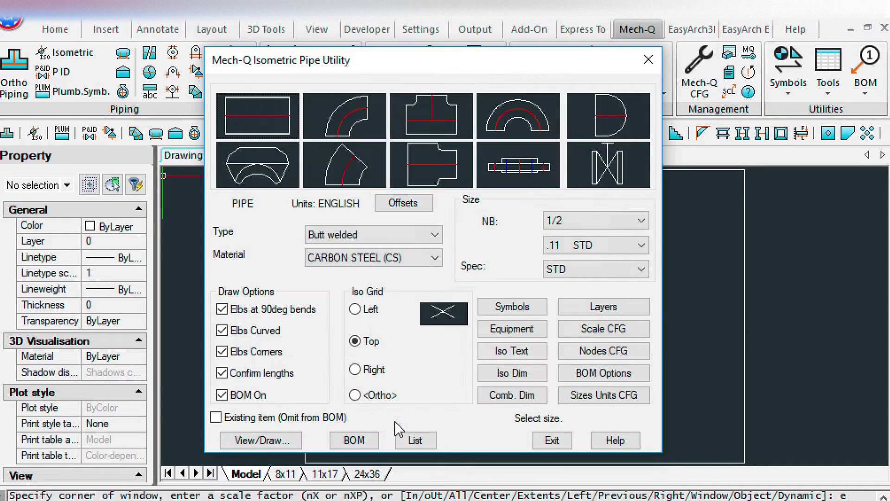
click(223, 373)
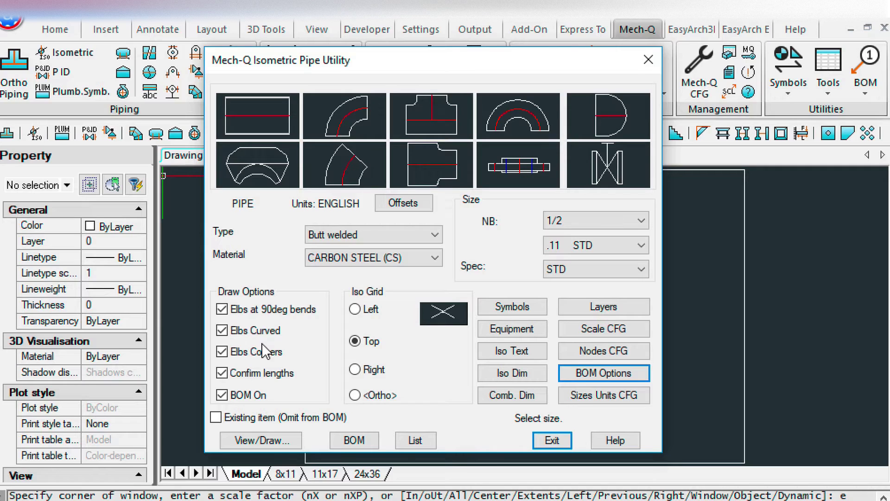
click(355, 310)
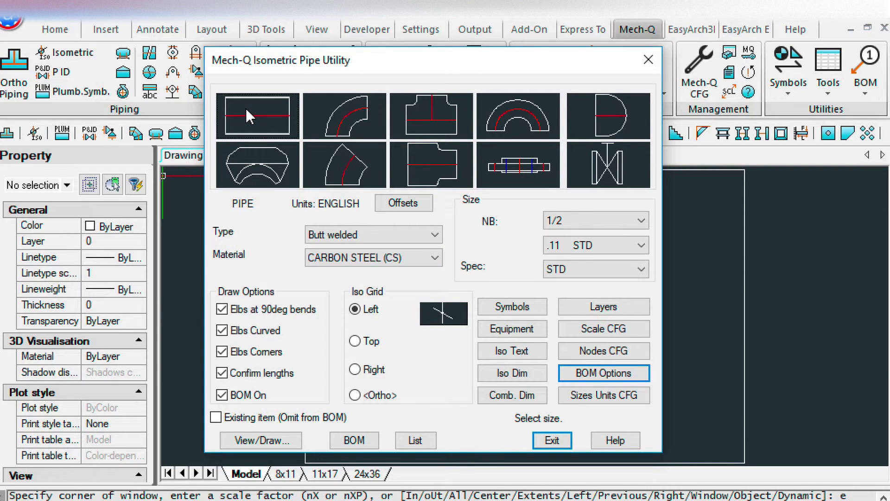
Draw a zigzag pipe run with a vertical rise from the install point, giving legs 2' BOM lengths
click(276, 441)
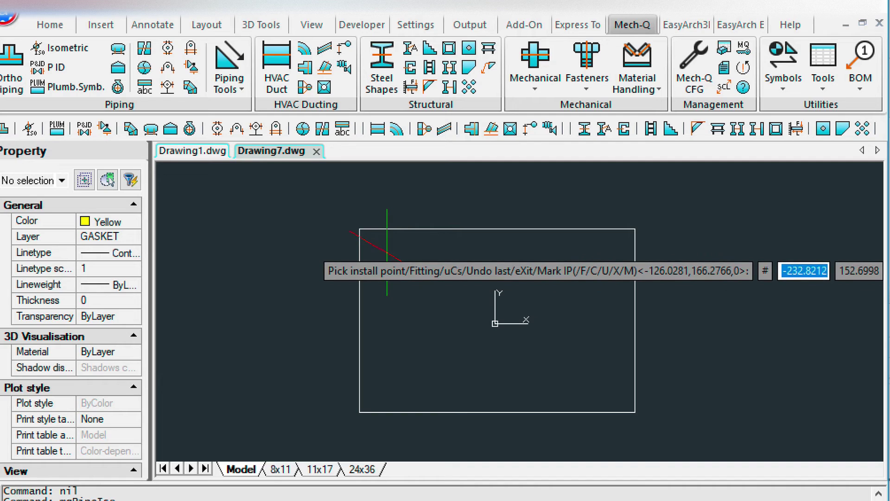
click(382, 254)
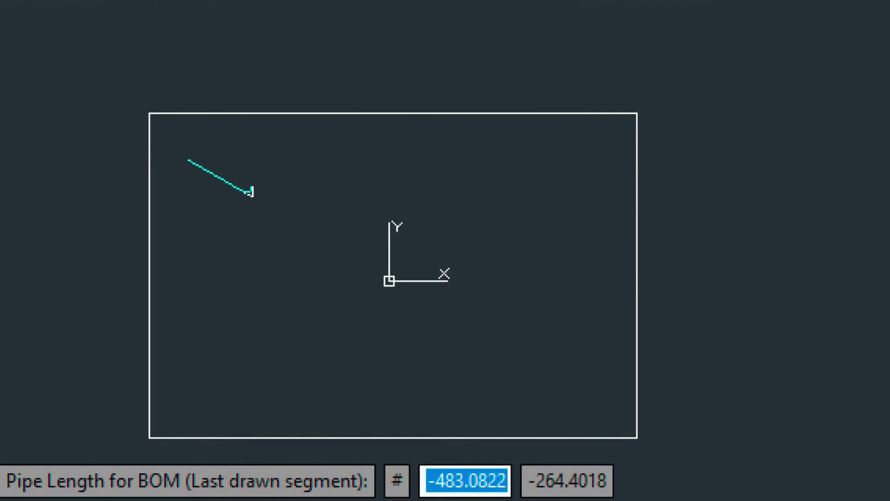
text(2')
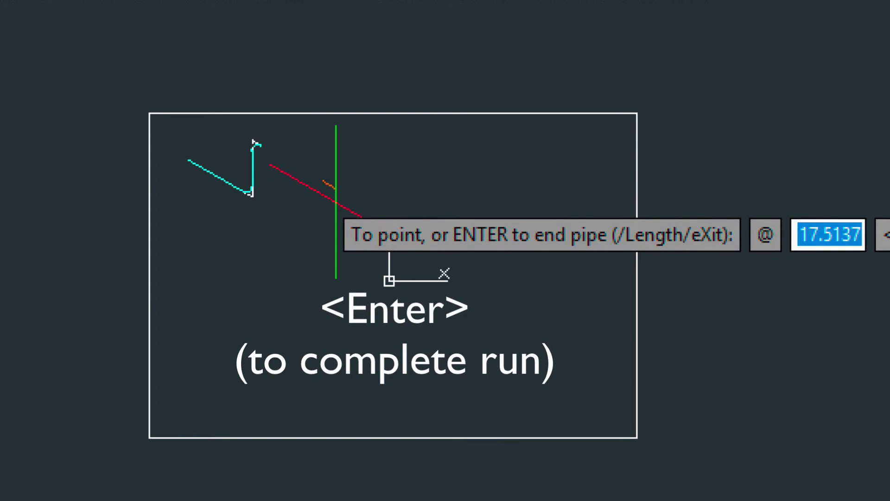
key(Return)
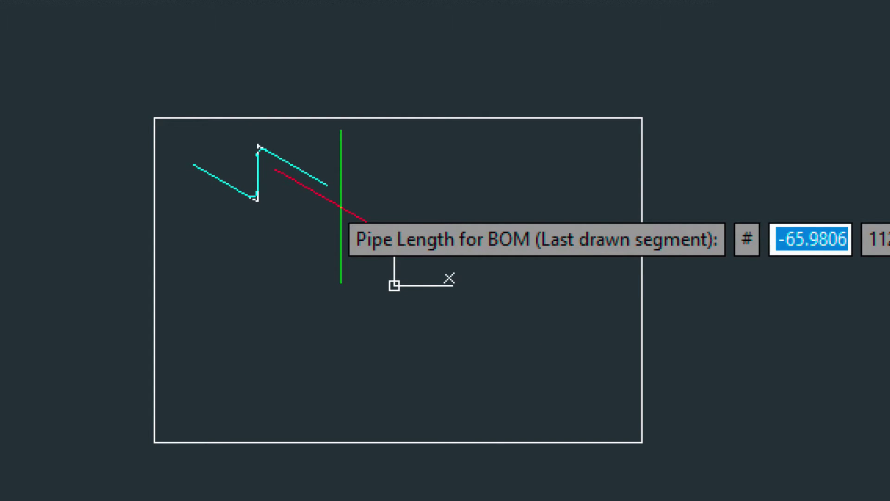
text(2')
key(Return)
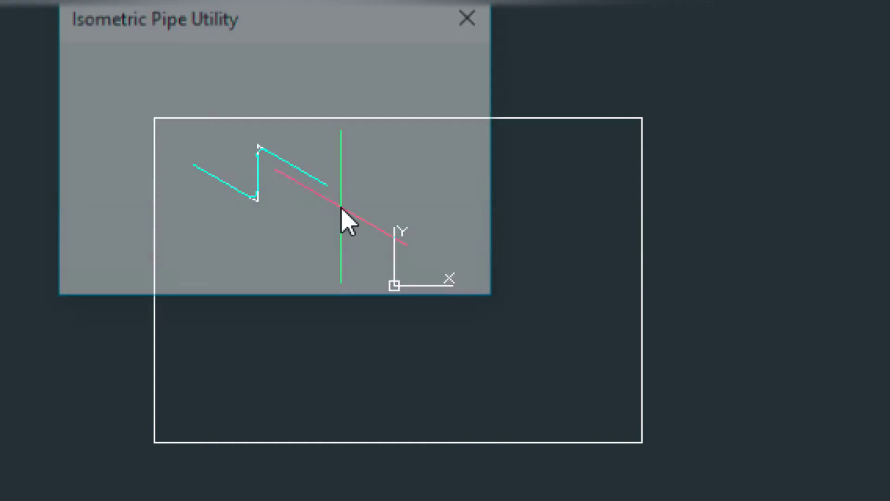
Close the pipe utility, switch the iso grid to Top, and zoom in on the run
click(148, 272)
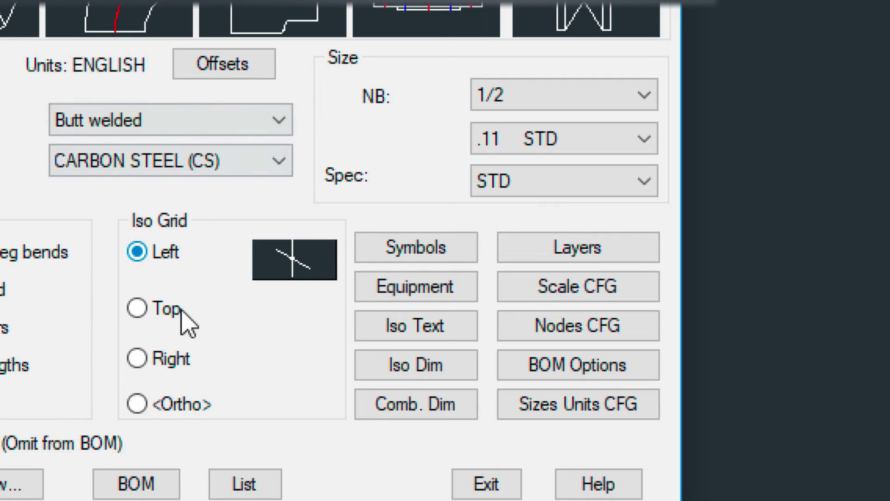
click(141, 310)
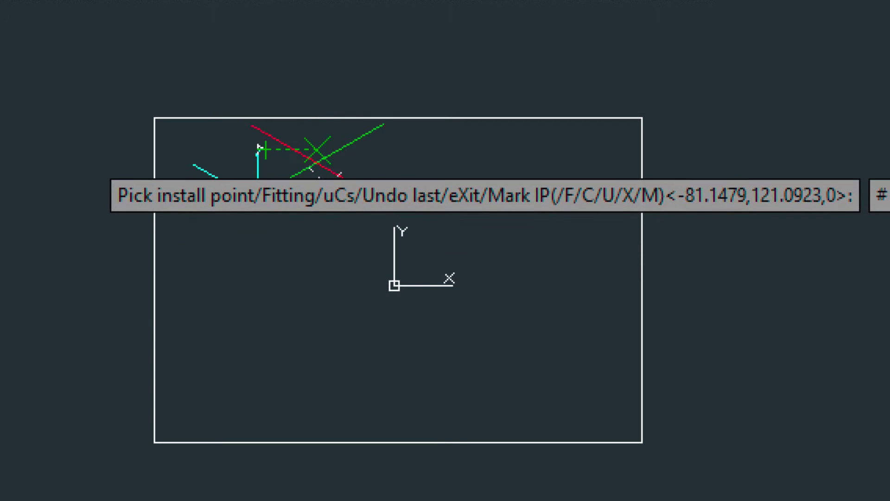
scroll(258, 147, up, 3)
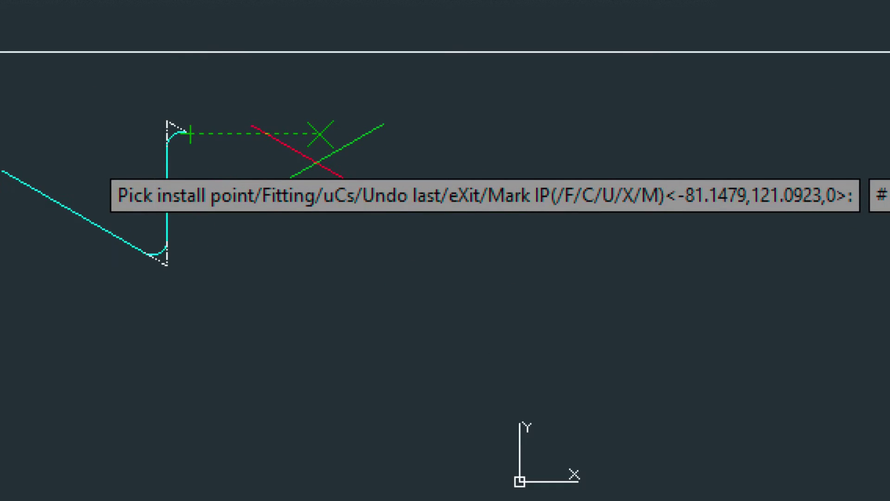
From the riser's top, add a 4' pipe leg down-right and a final elbowed leg up-right
click(189, 134)
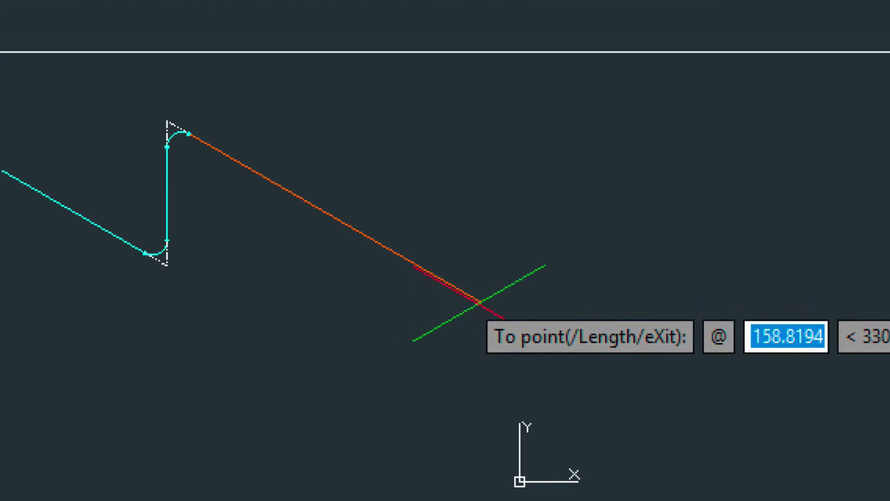
click(582, 357)
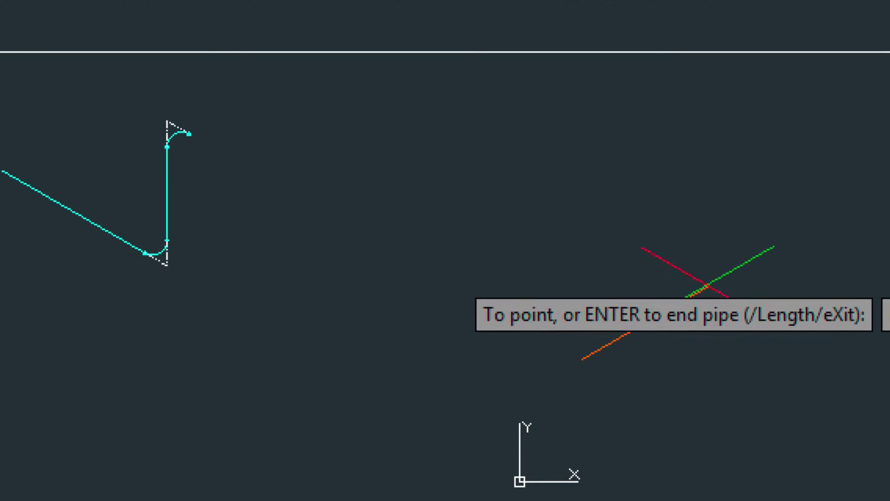
key(Return)
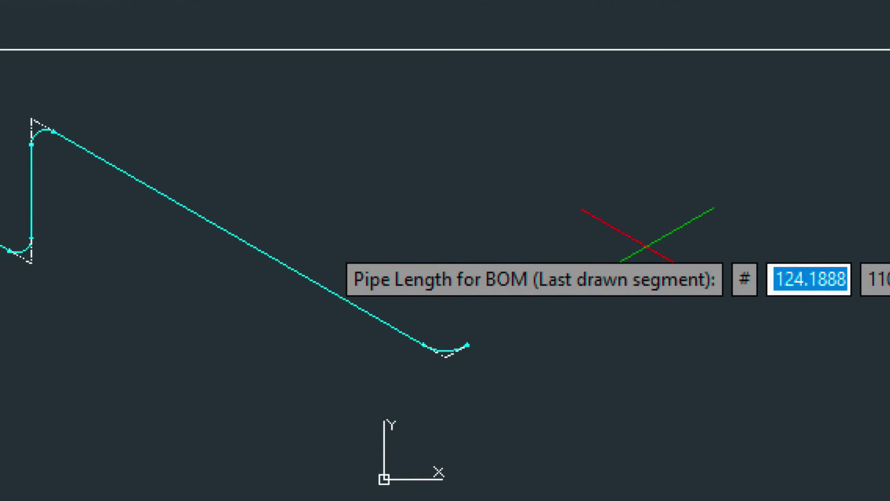
text(4')
key(Return)
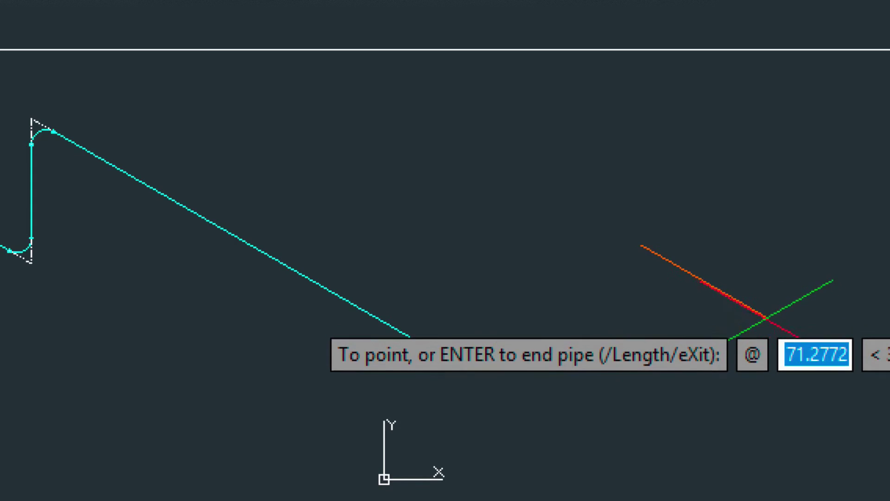
key(Return)
click(783, 330)
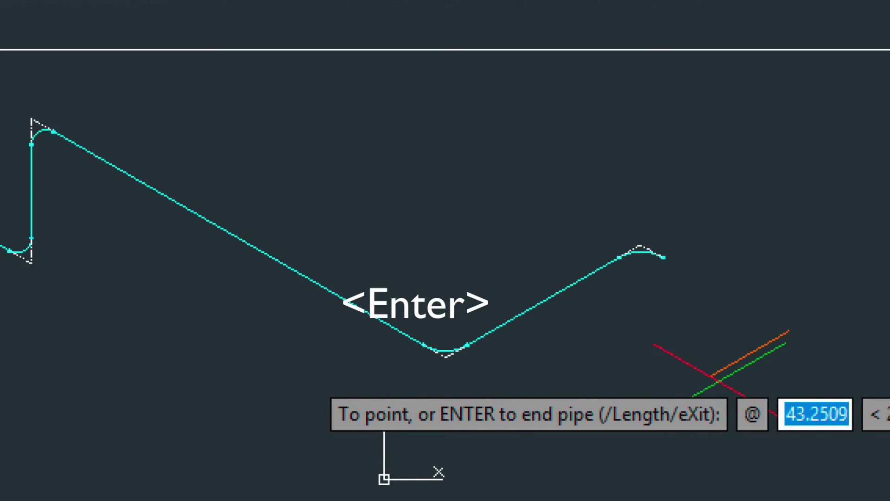
key(Return)
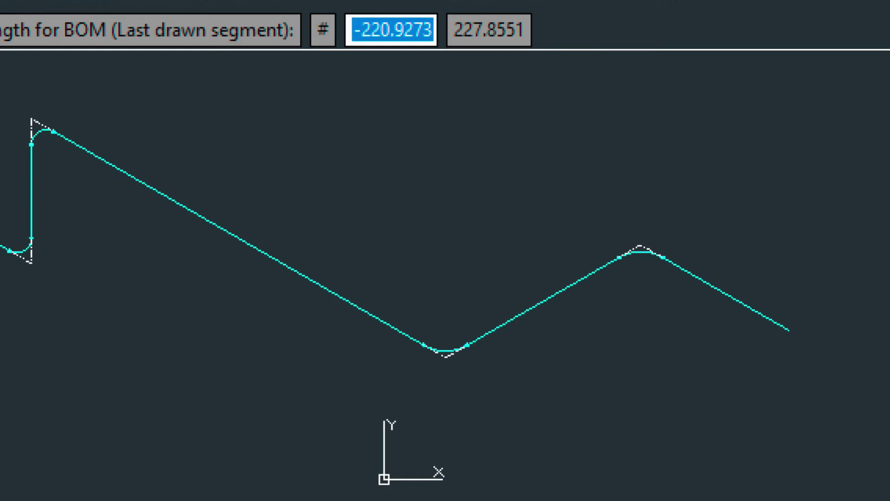
key(Return)
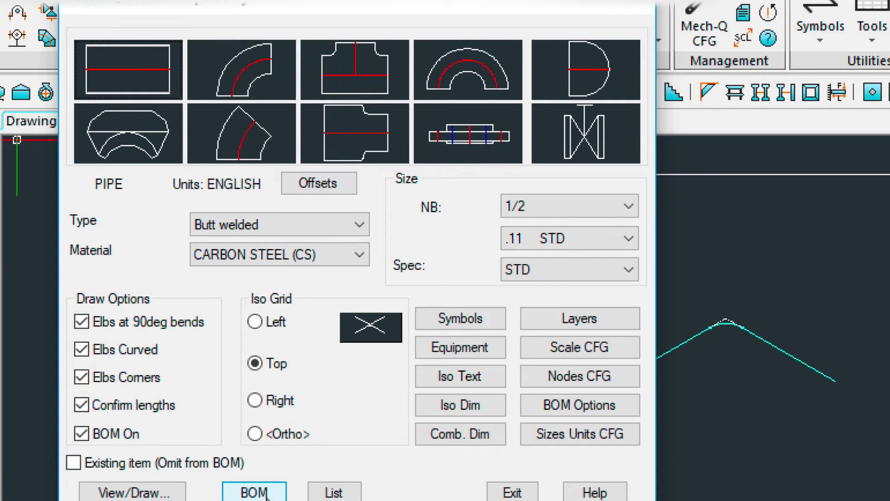
After a cancelled attempt and a look at BOM options, launch Create BOM from the BOM configuration
click(251, 492)
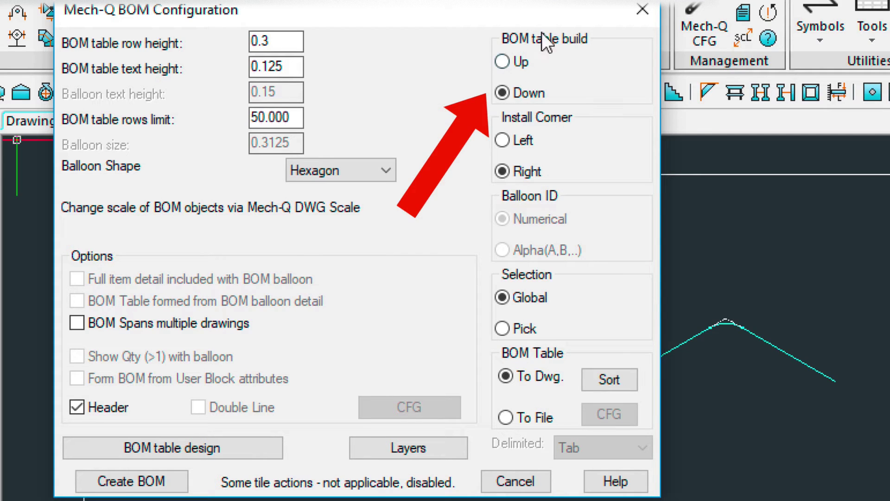
click(505, 484)
click(394, 355)
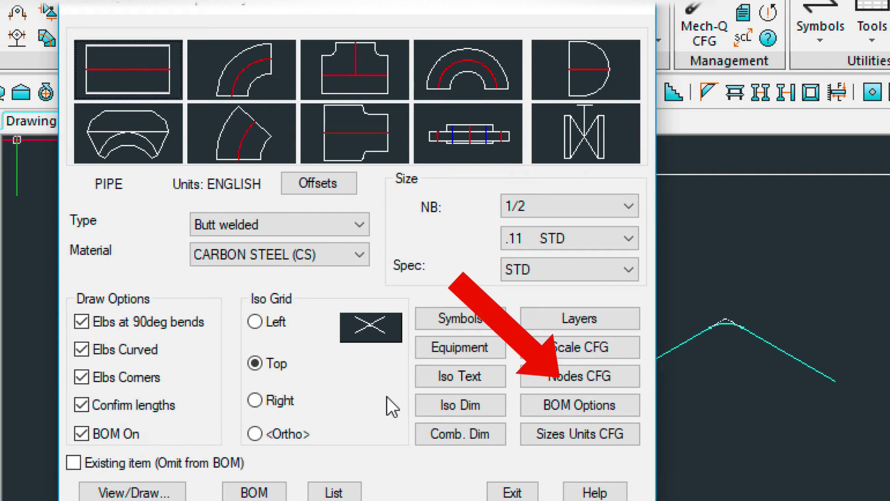
click(572, 400)
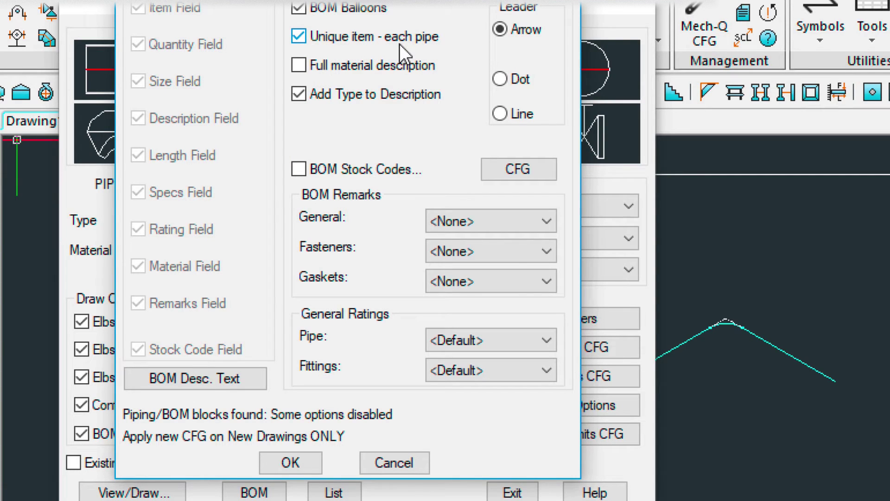
key(Return)
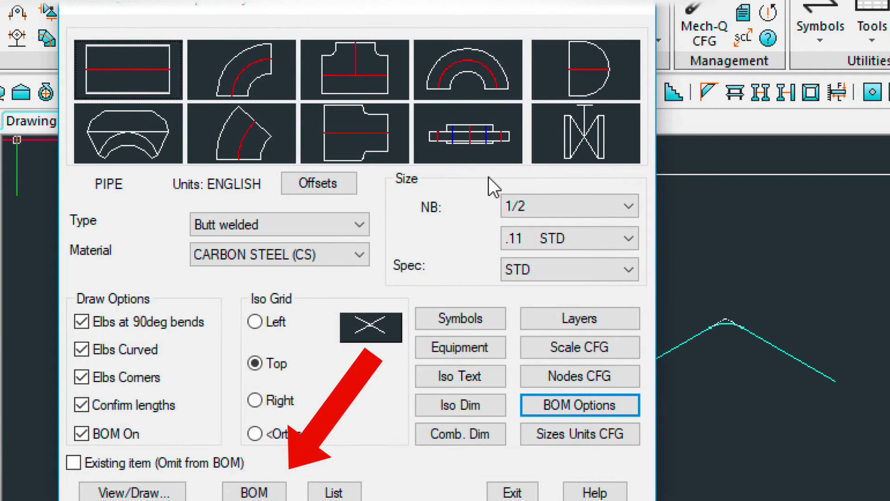
click(260, 492)
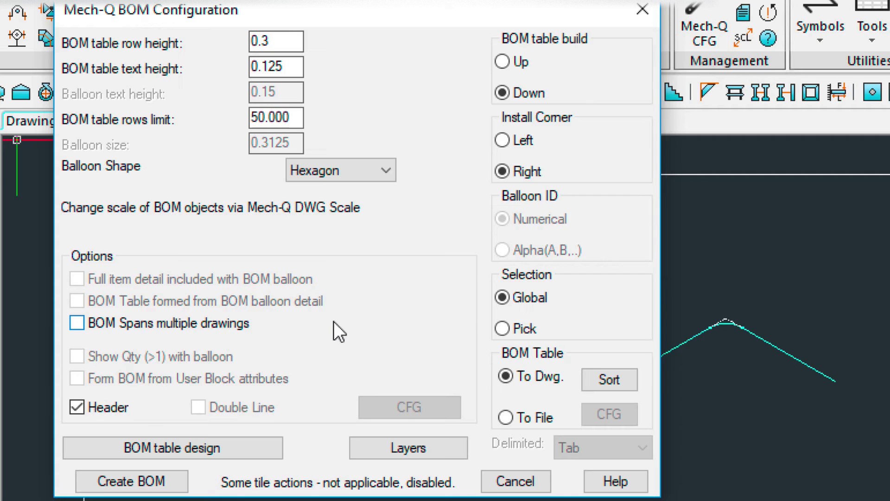
click(132, 482)
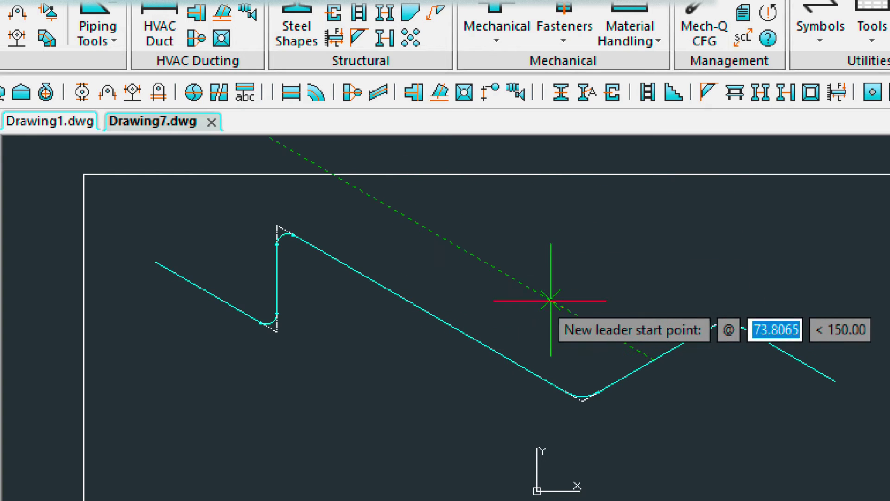
Place hexagon balloons 1 to 4 with leaders on the four pipe segments
click(654, 356)
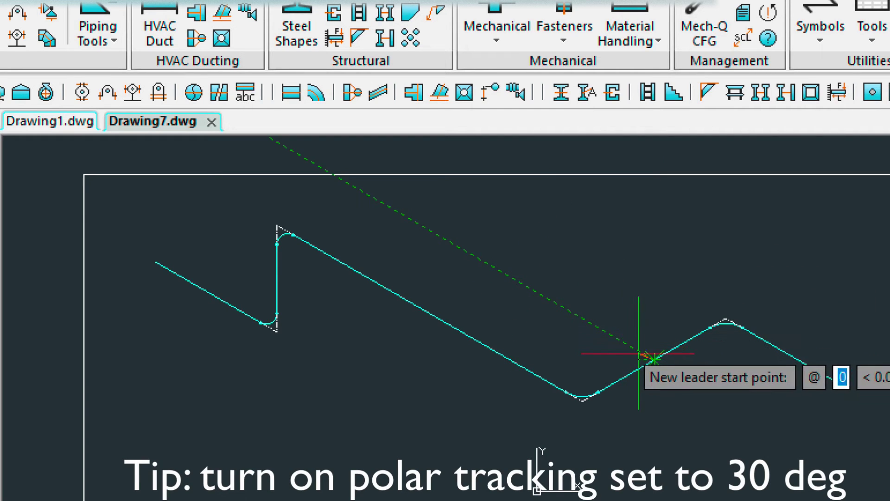
click(651, 359)
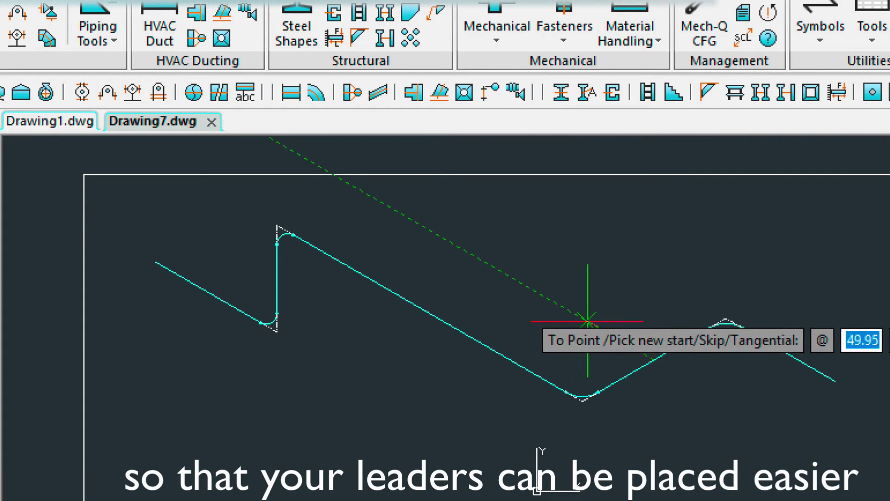
click(588, 320)
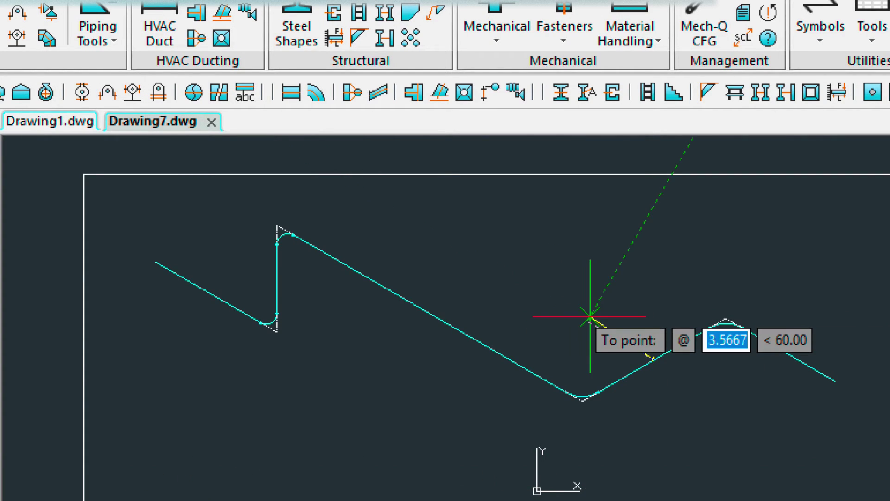
key(Return)
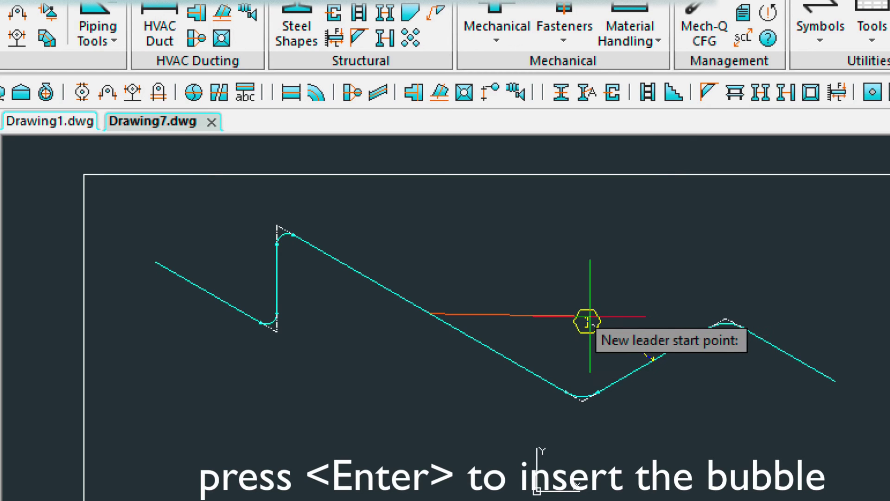
click(430, 314)
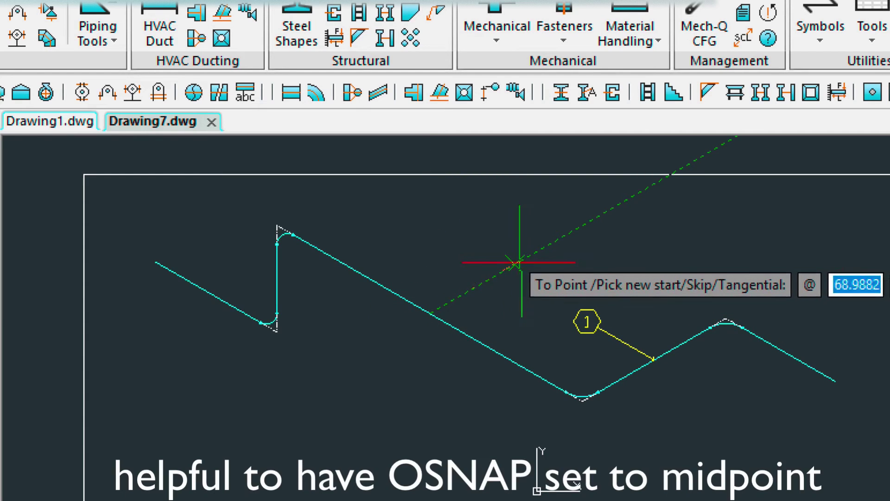
click(513, 267)
key(Return)
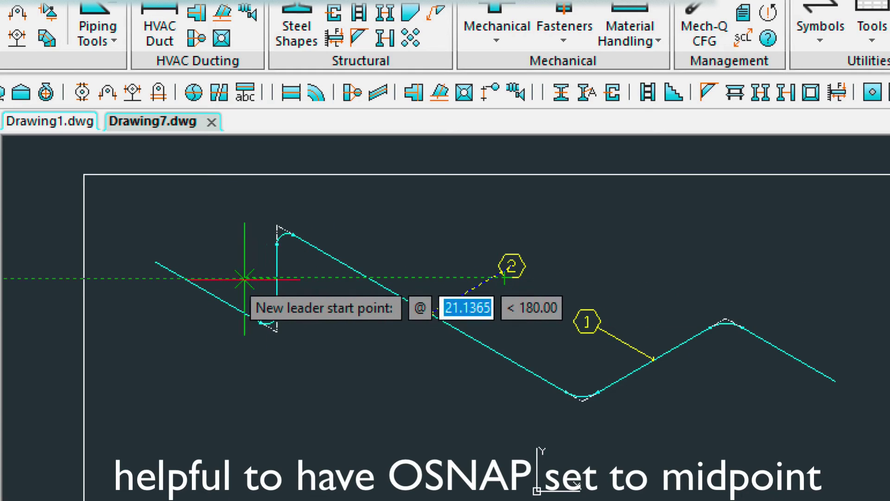
click(277, 278)
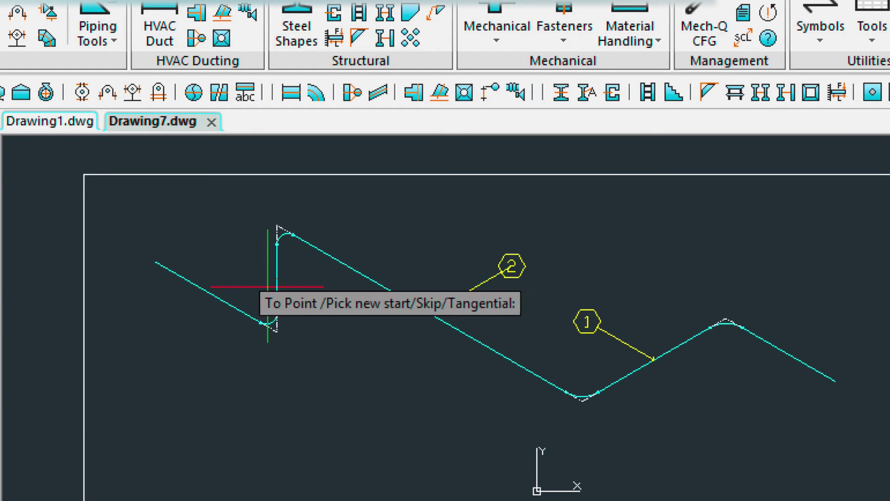
click(198, 232)
key(Return)
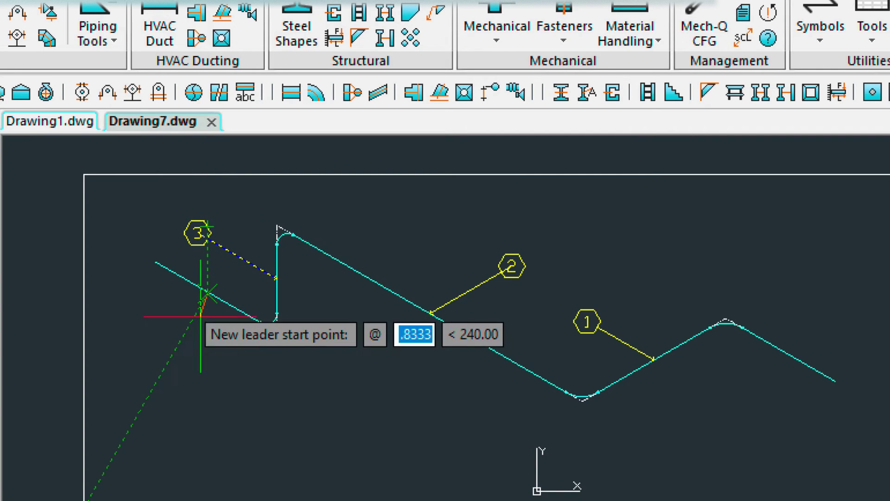
click(209, 292)
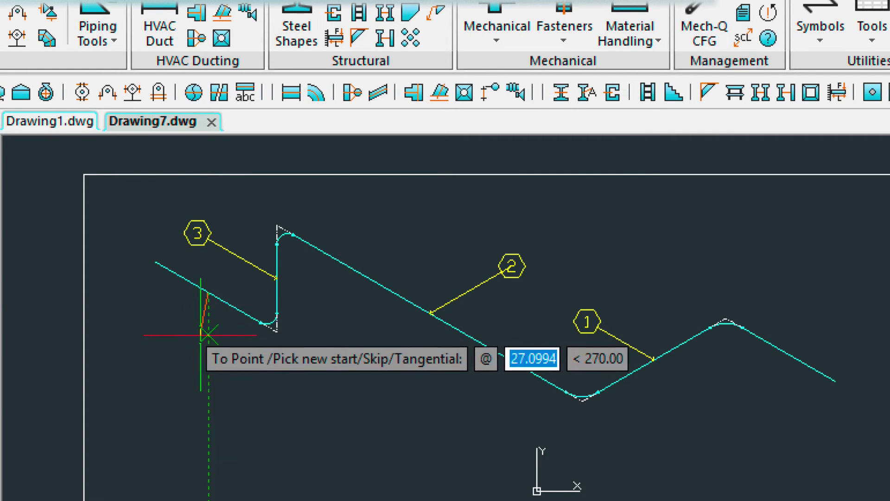
click(157, 321)
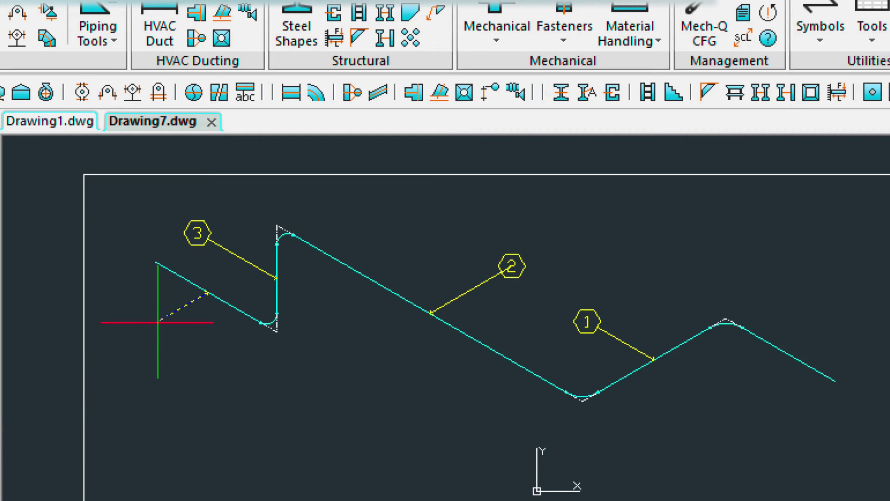
key(Return)
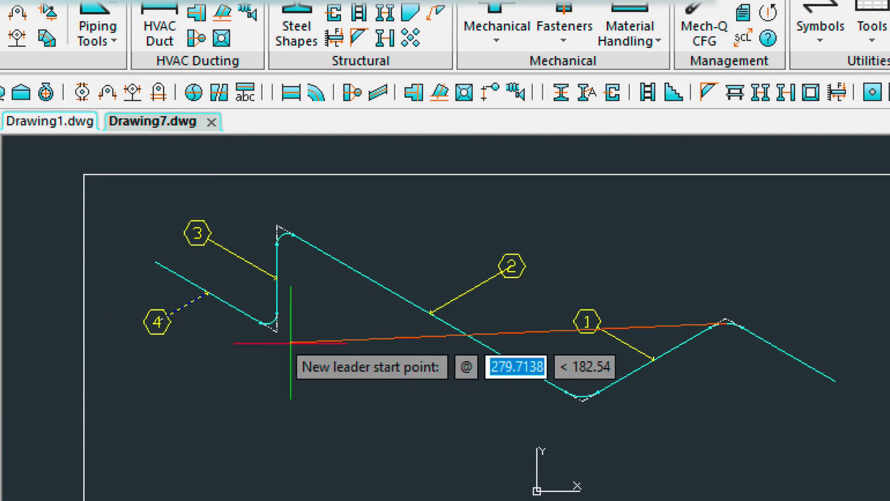
Place balloon 5 on each of the four elbows: right, lower, upper and lower-left
click(729, 333)
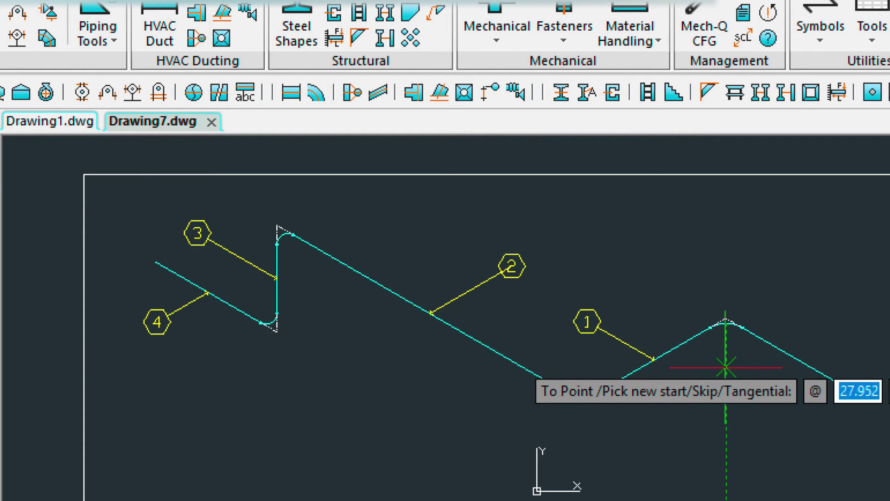
click(726, 369)
key(Return)
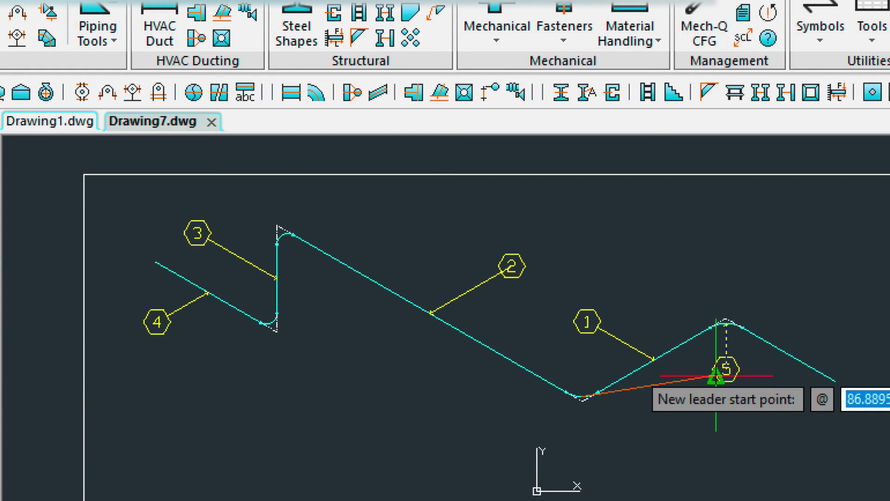
click(583, 401)
click(582, 439)
key(Return)
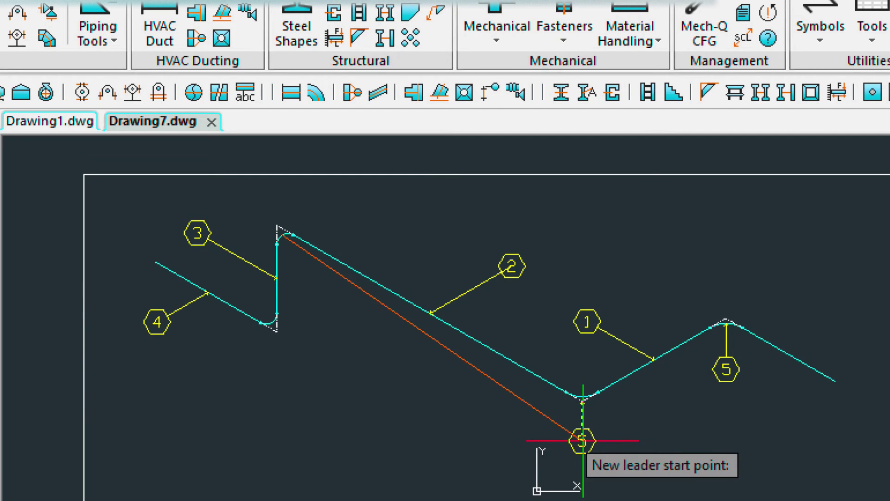
click(278, 221)
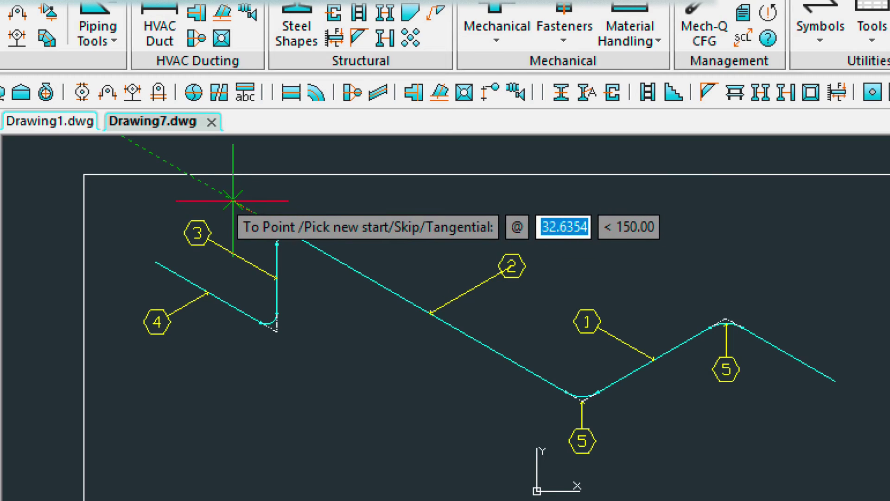
click(231, 199)
key(Return)
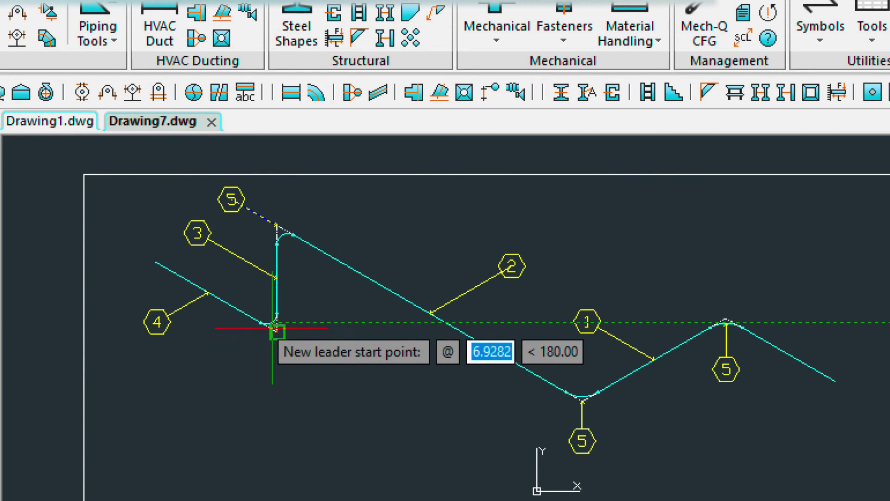
click(277, 332)
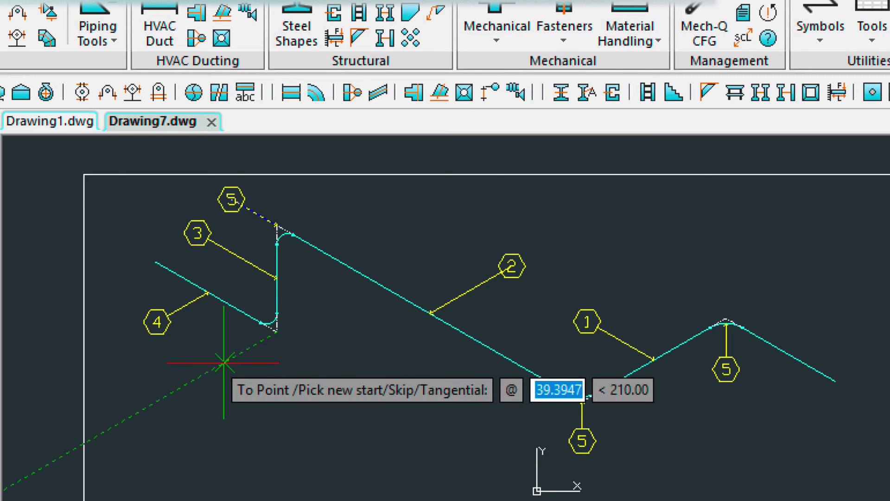
key(Return)
key(Return)
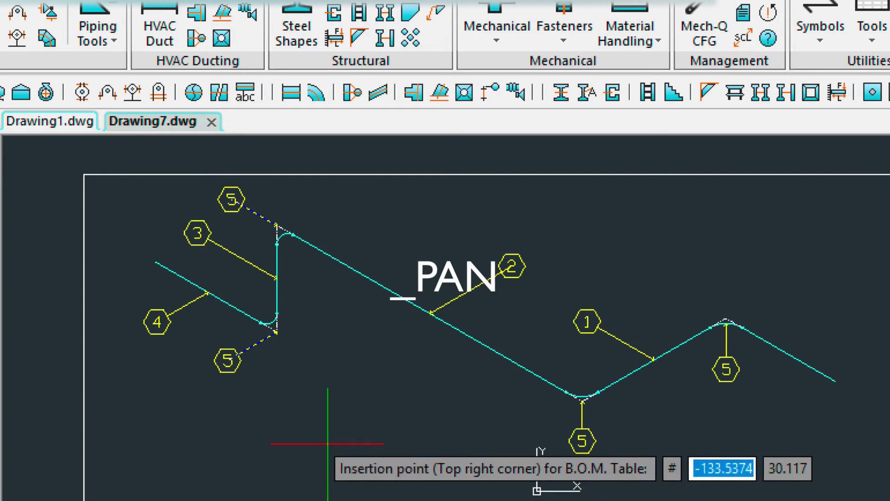
Place the BOM table in empty drawing space by its top-right corner and exit the piping dialog
mouse_move(567, 317)
middle_down()
mouse_move(538, 125)
mouse_move(406, 20)
mouse_move(483, 16)
middle_up()
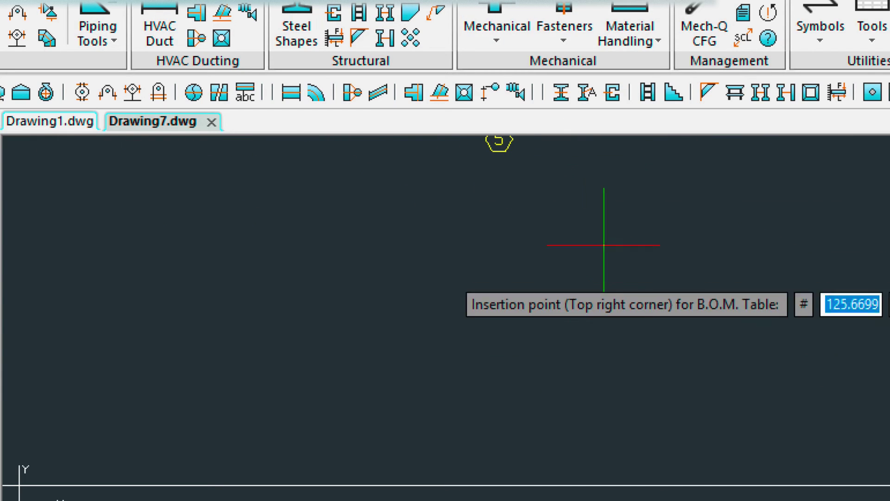
click(788, 222)
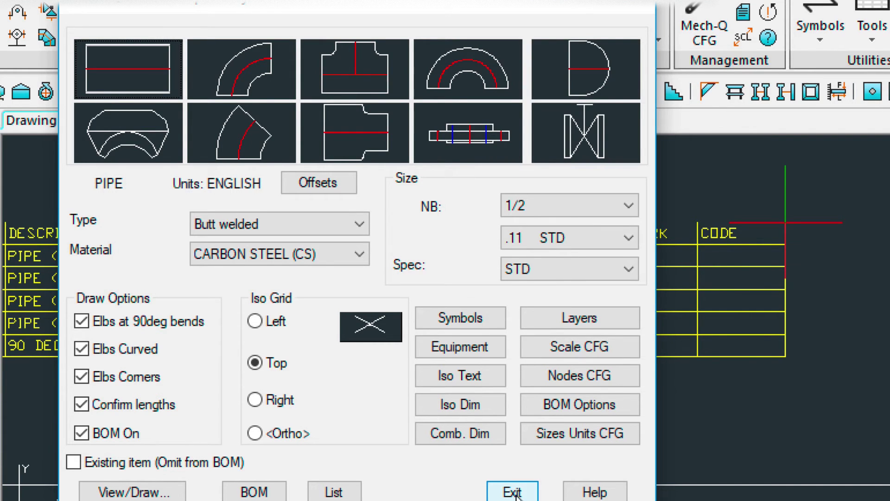
click(514, 492)
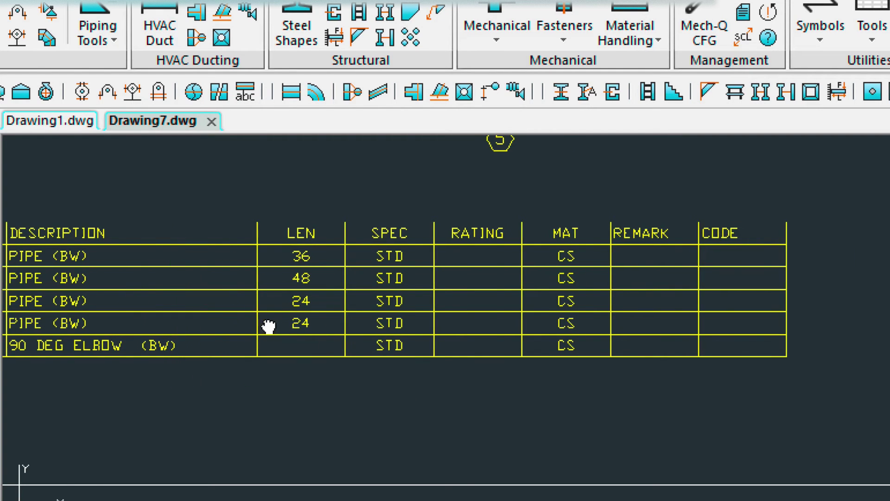
Window-select the BOM table and grip-scale it to 0.75 from its top-left corner
middle_drag(212, 327, 329, 330)
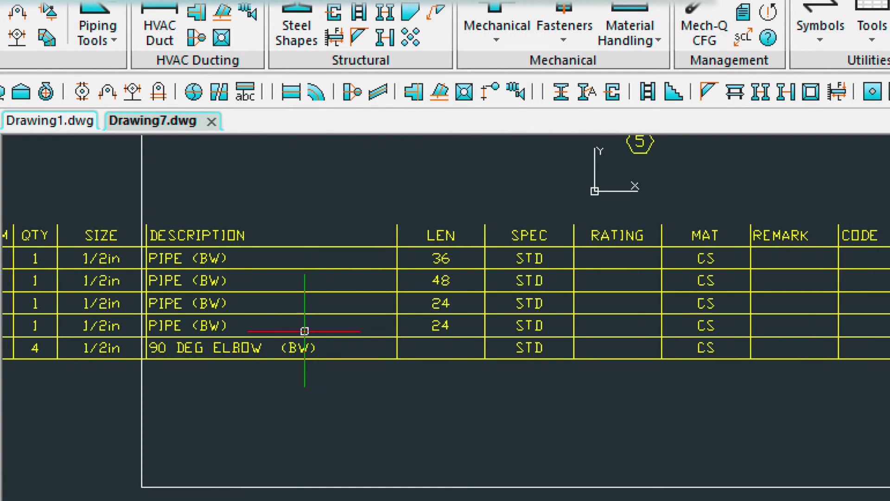
scroll(304, 331, down, 2)
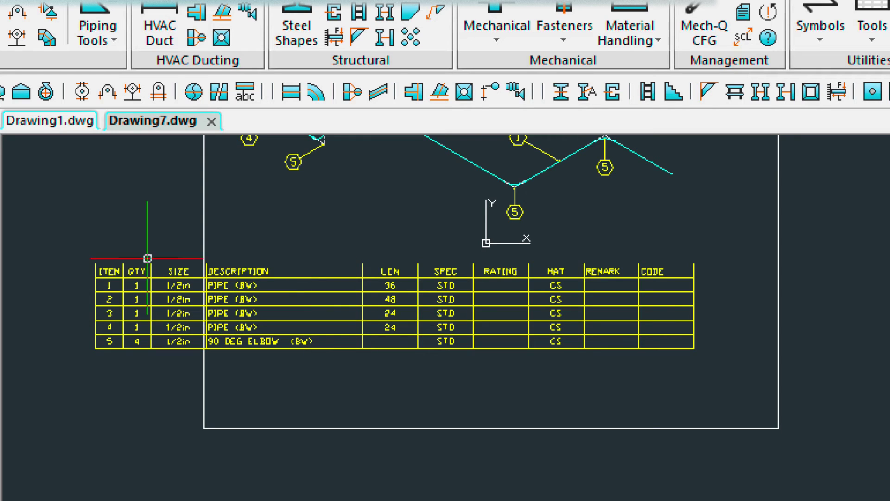
click(50, 250)
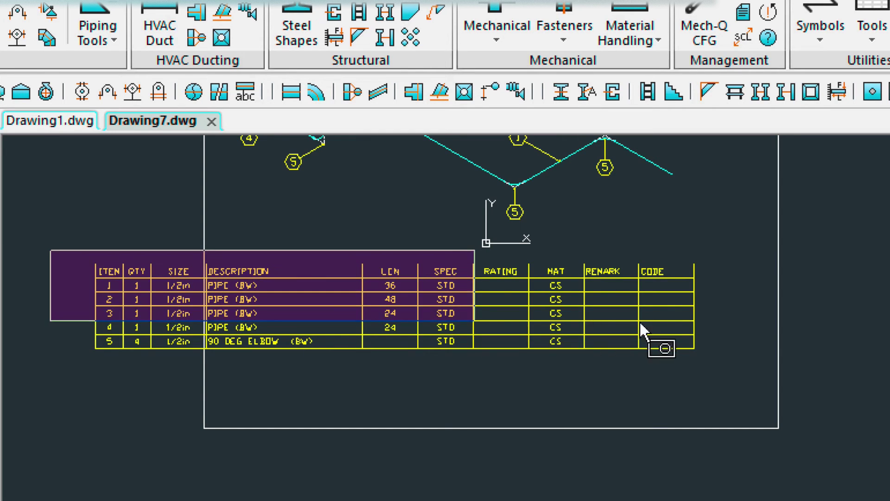
click(704, 359)
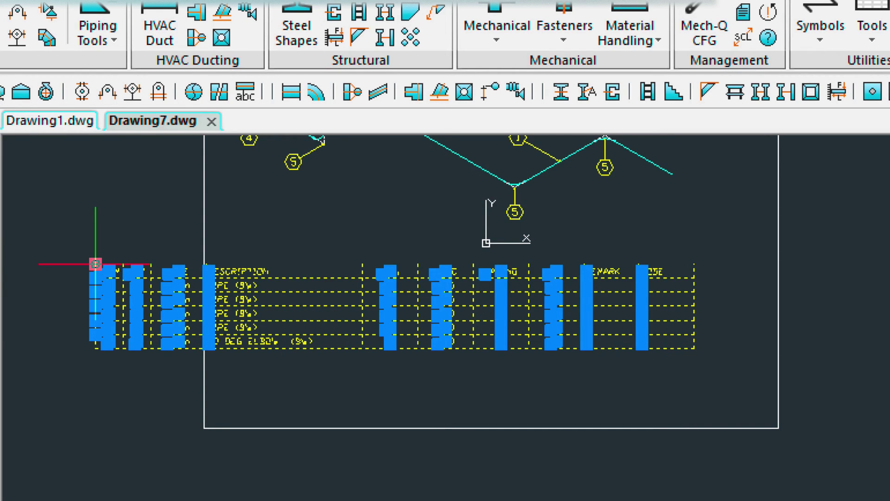
click(95, 263)
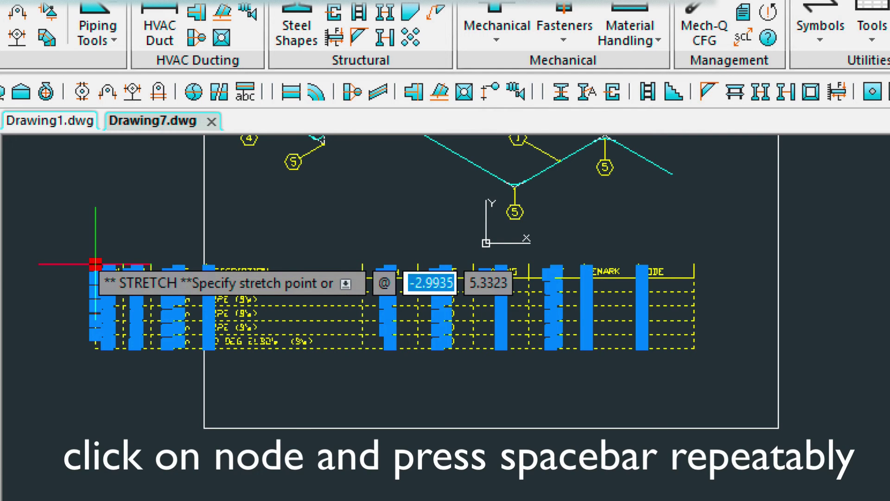
key(space)
key(space)
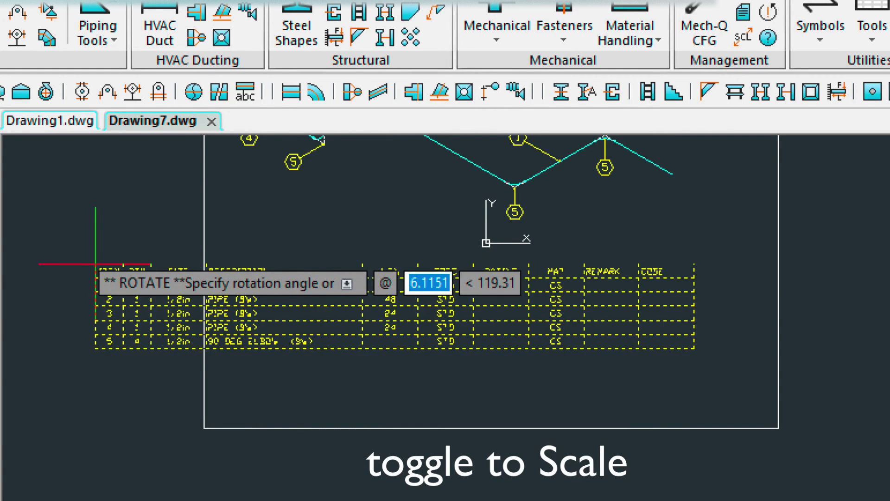
key(space)
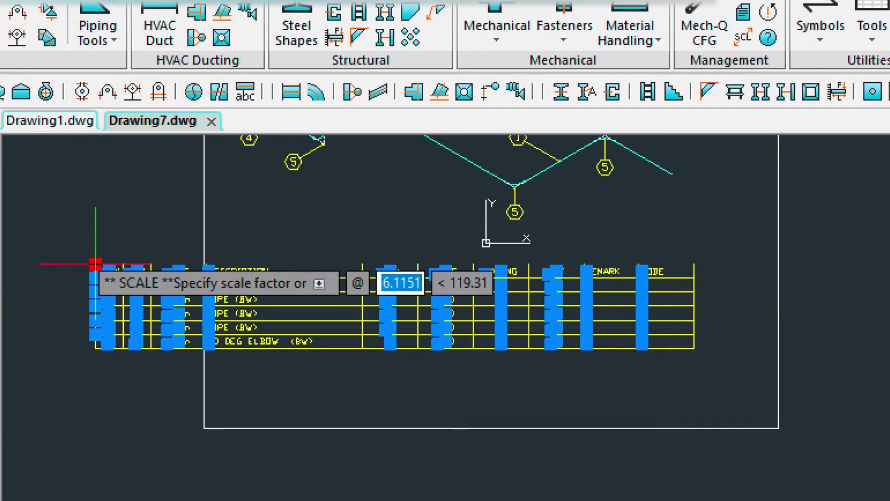
text(.75)
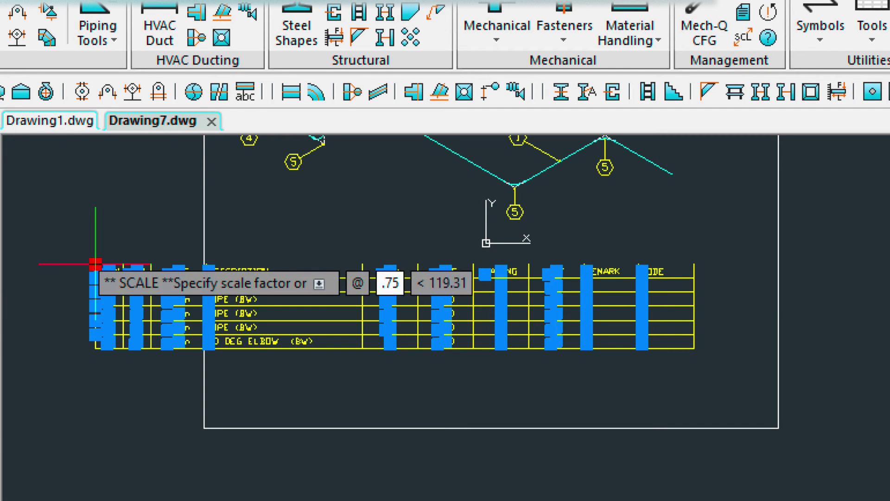
key(Return)
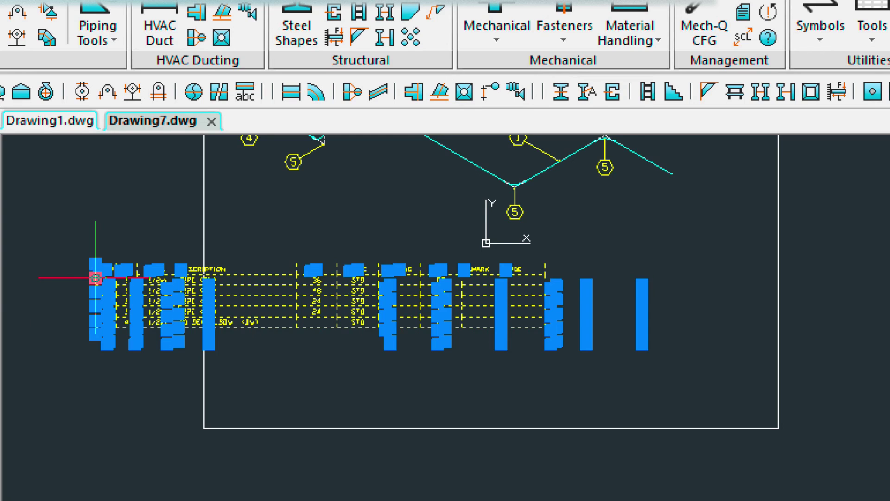
Move the scaled BOM table below the piping isometric inside the sheet border
key(m)
key(Return)
click(136, 270)
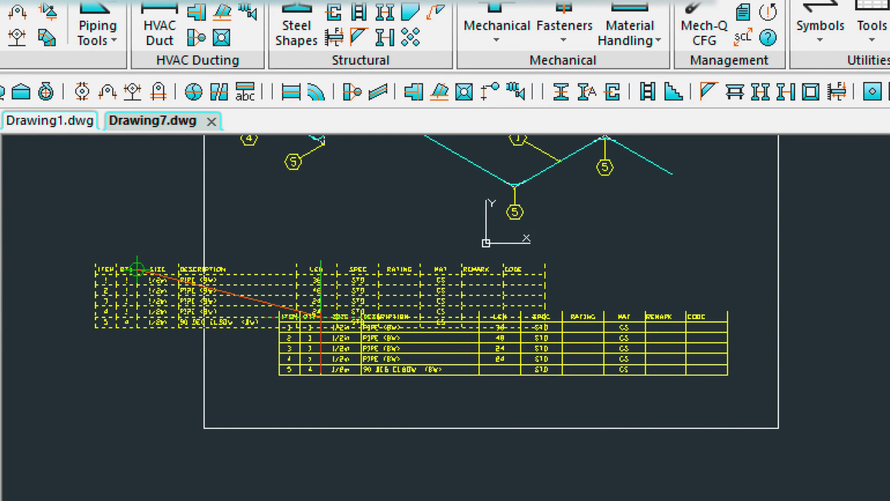
click(321, 319)
mouse_move(430, 239)
middle_down()
mouse_move(396, 292)
mouse_move(408, 345)
middle_up()
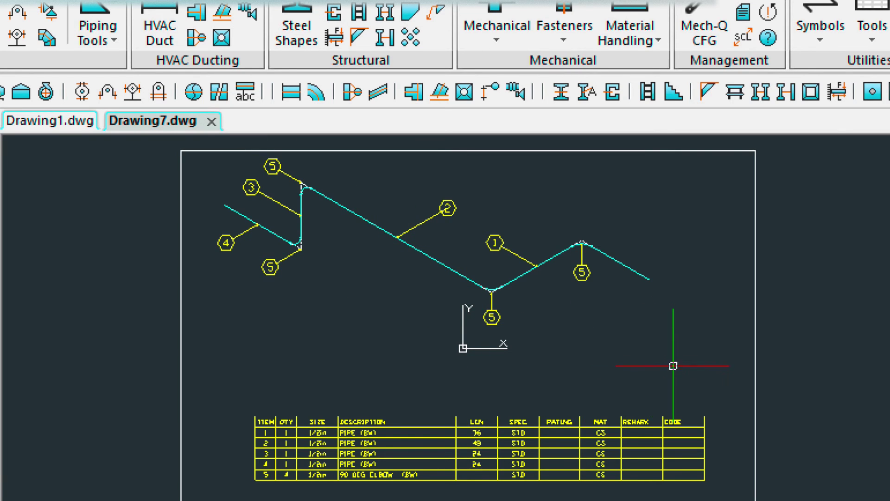
Window-select the pipe run, fittings and balloons and move them right, centred above the BOM table
click(668, 357)
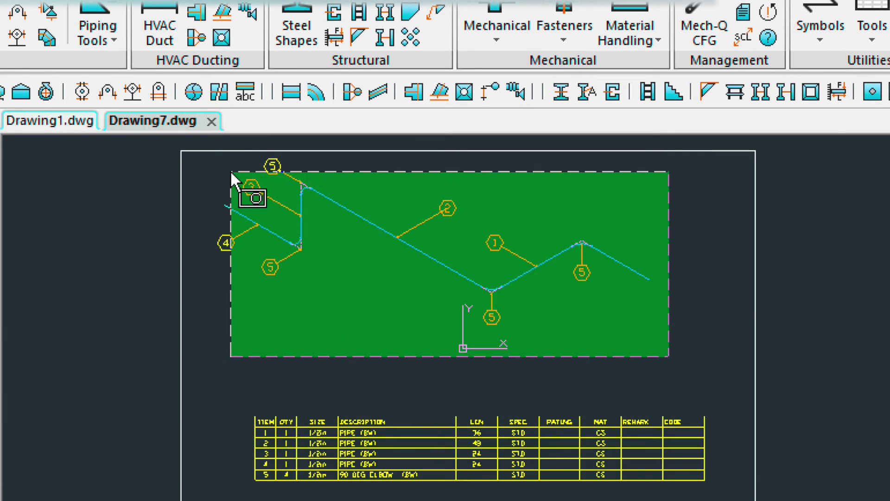
click(213, 165)
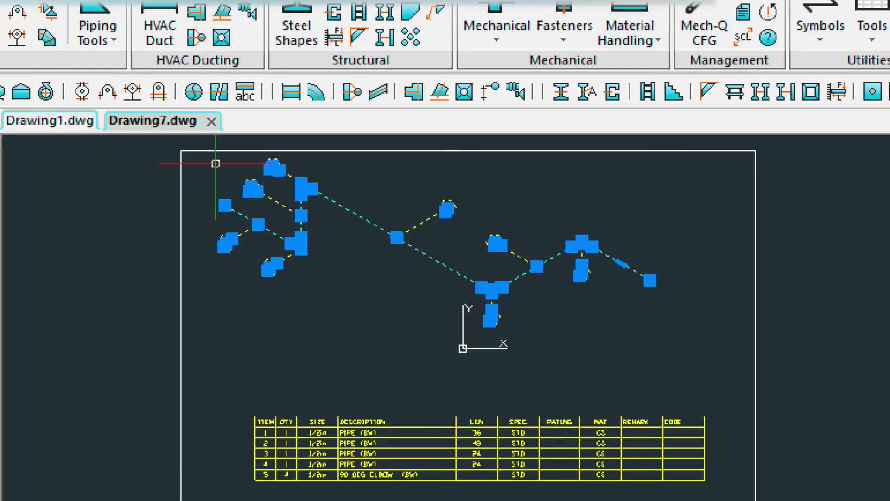
text(M)
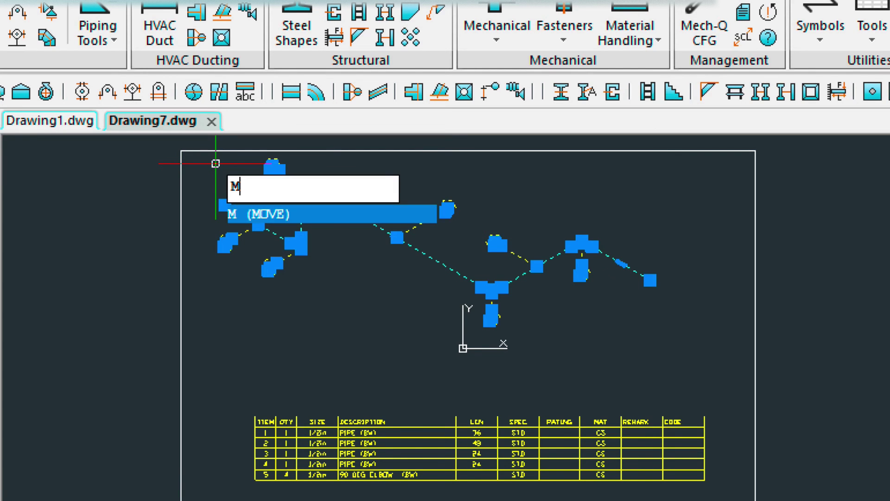
key(Return)
click(332, 252)
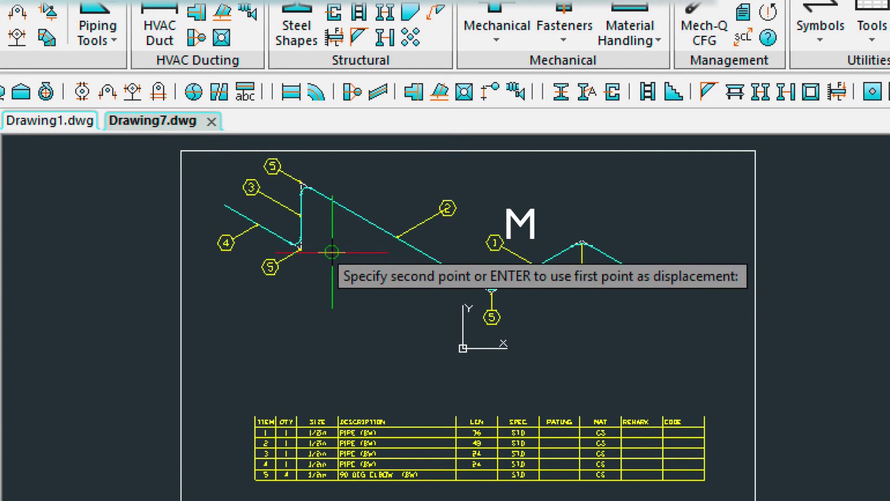
click(390, 285)
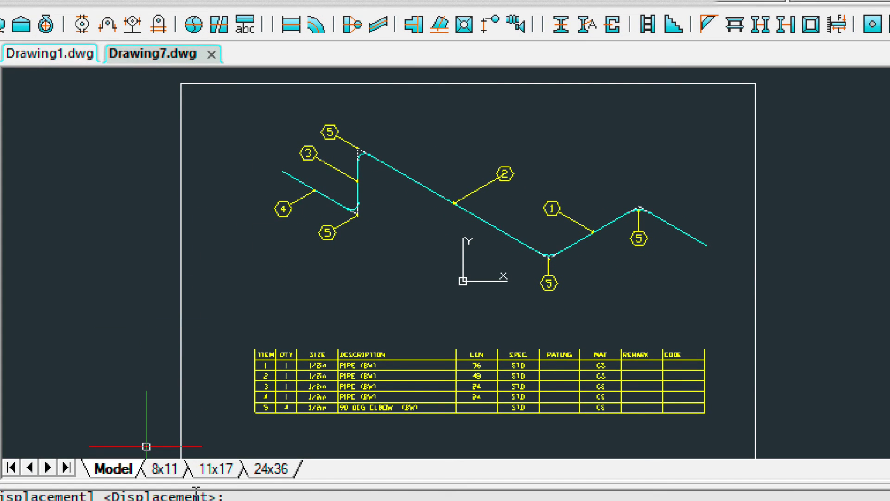
Switch to the 24x36 layout sheet and return to paper space with PS
click(215, 470)
click(271, 468)
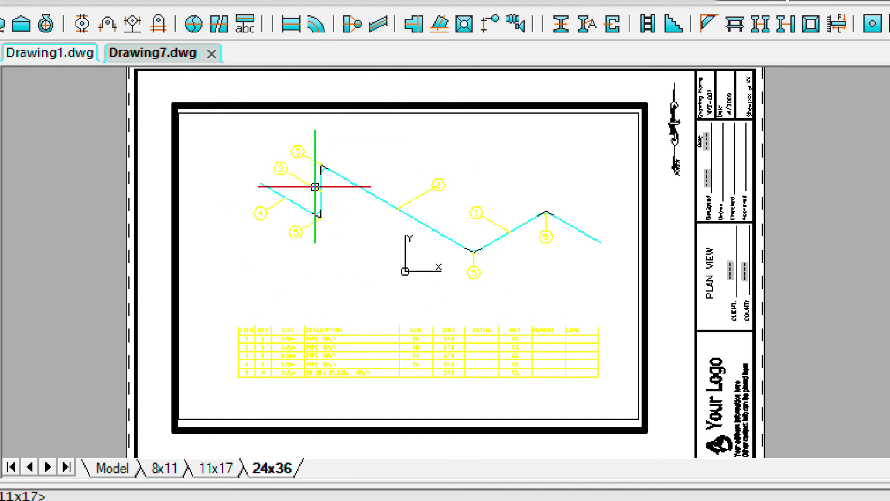
text(ps)
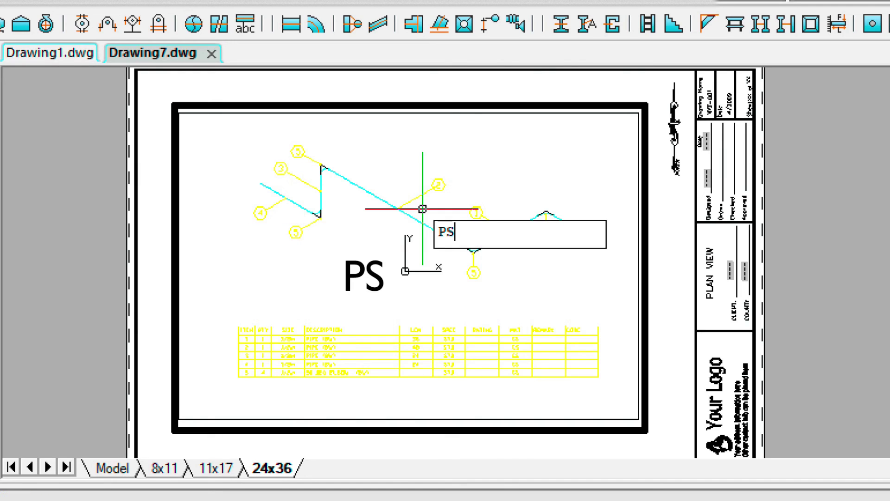
key(Return)
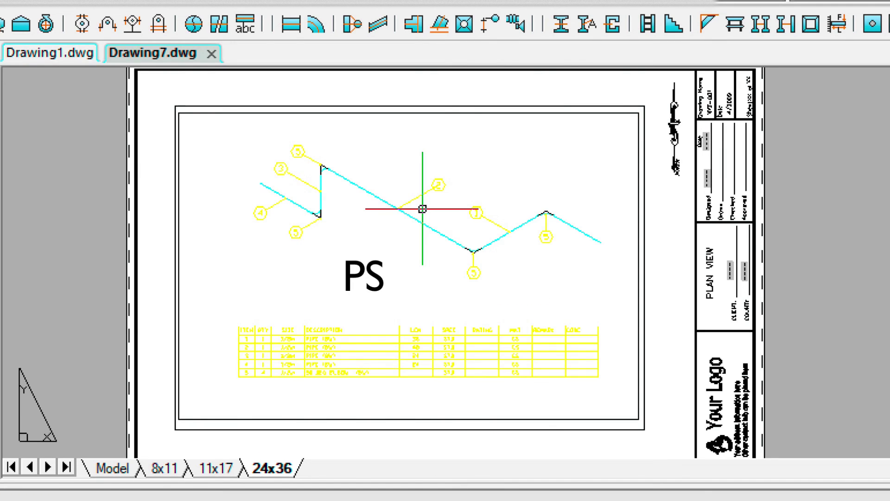
Run PLOT on the 24x36 layout for the progeCAD PDF Printer and close the print settings window
text(p)
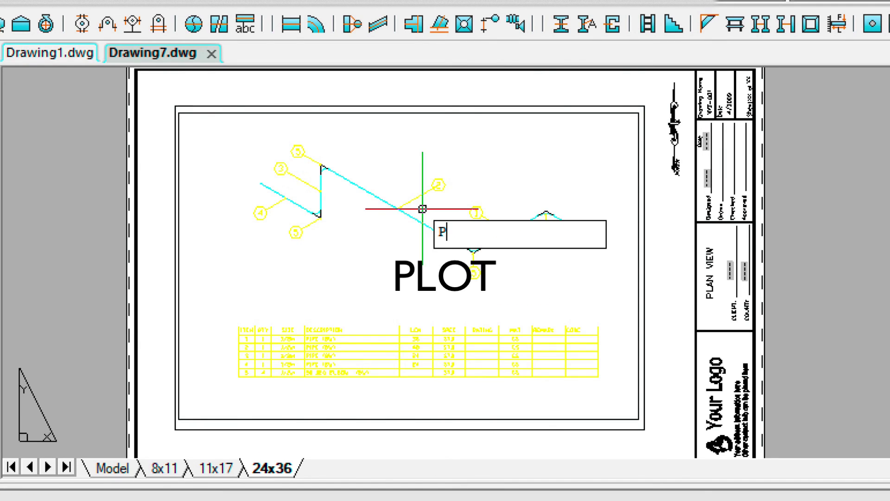
text(lot)
key(Return)
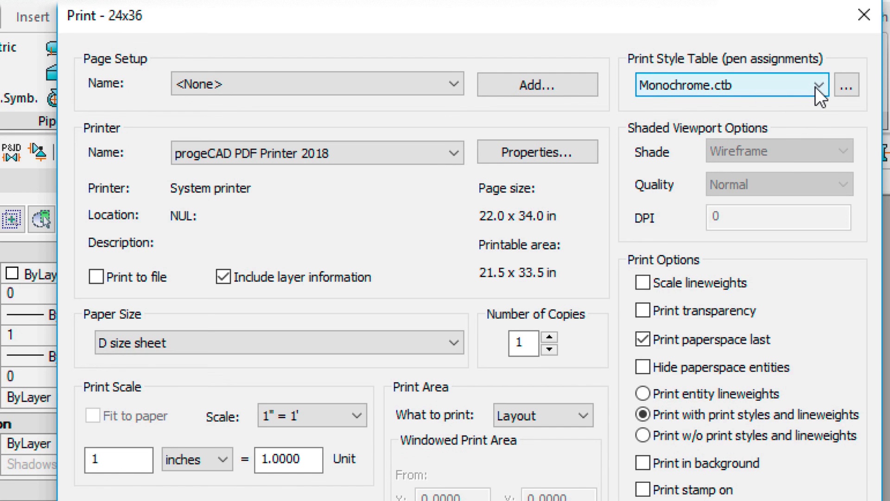
click(864, 14)
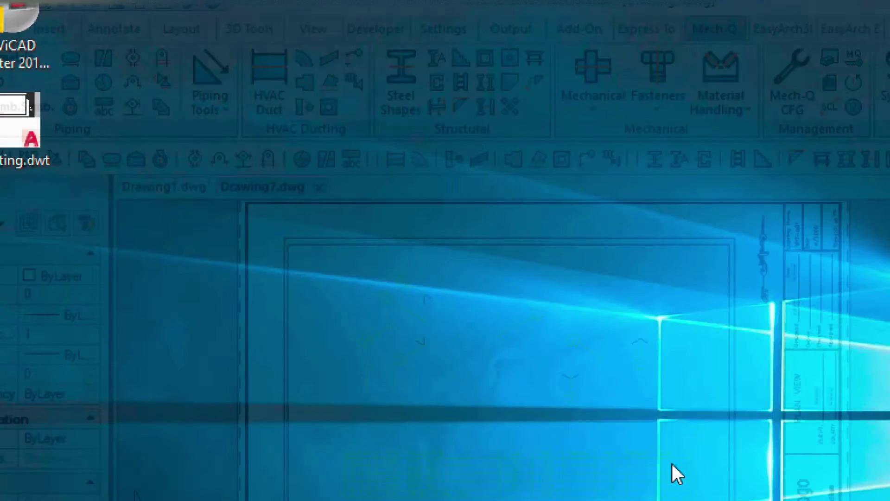